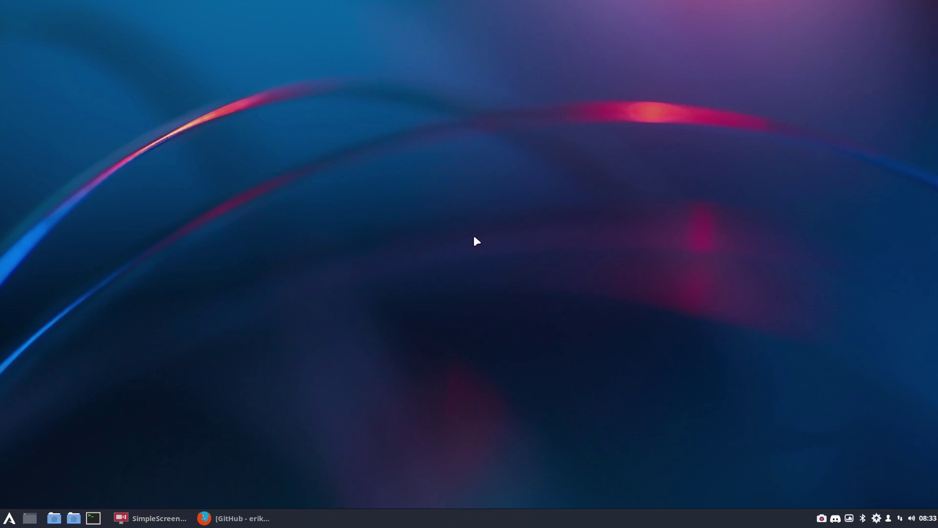
# Run update in the drop-down terminal, find nothing to upgrade, clear stray text and hide it.
pyautogui.press('F12')
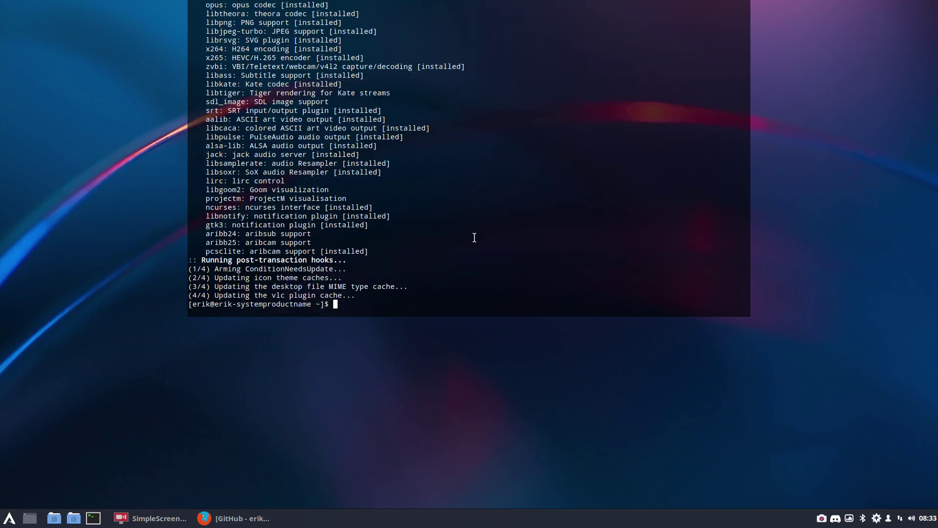
pyautogui.write('update')
pyautogui.press('Return')
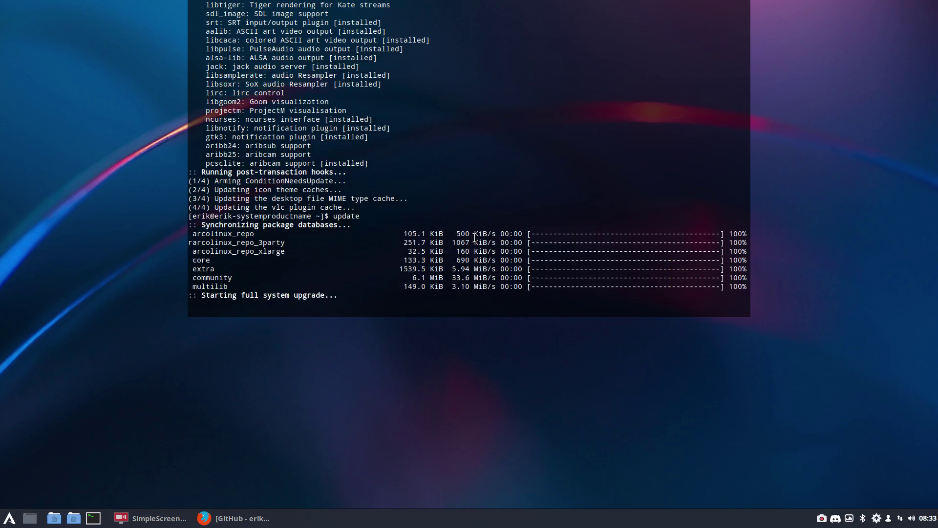
pyautogui.write('er')
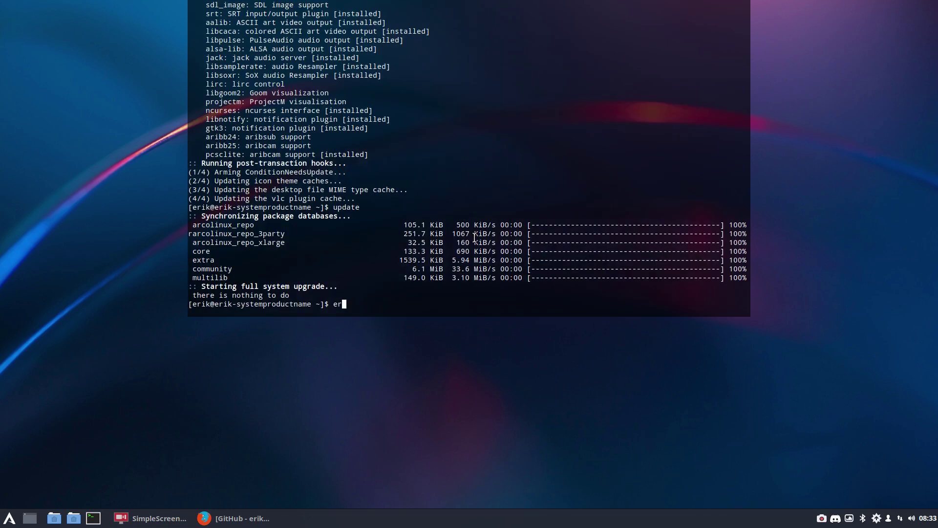
pyautogui.press('BackSpace')
pyautogui.press('BackSpace')
pyautogui.press('F12')
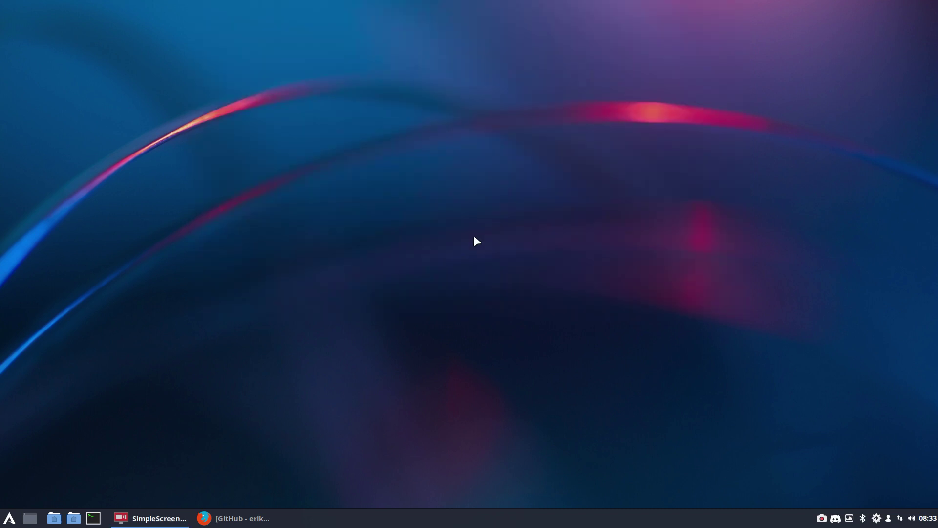
# In Thunar, find the /etc/skel folder and bookmark it in Places.
pyautogui.press('super+e')
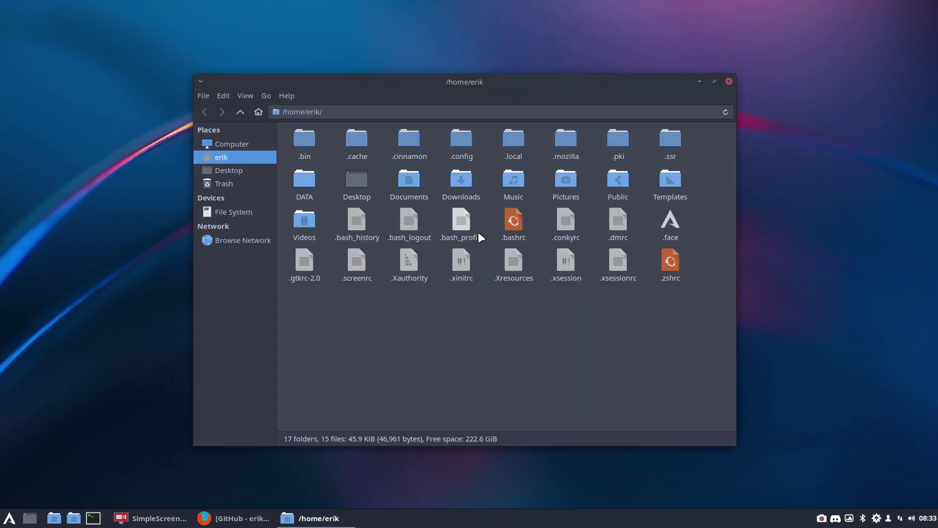
pyautogui.click(234, 212)
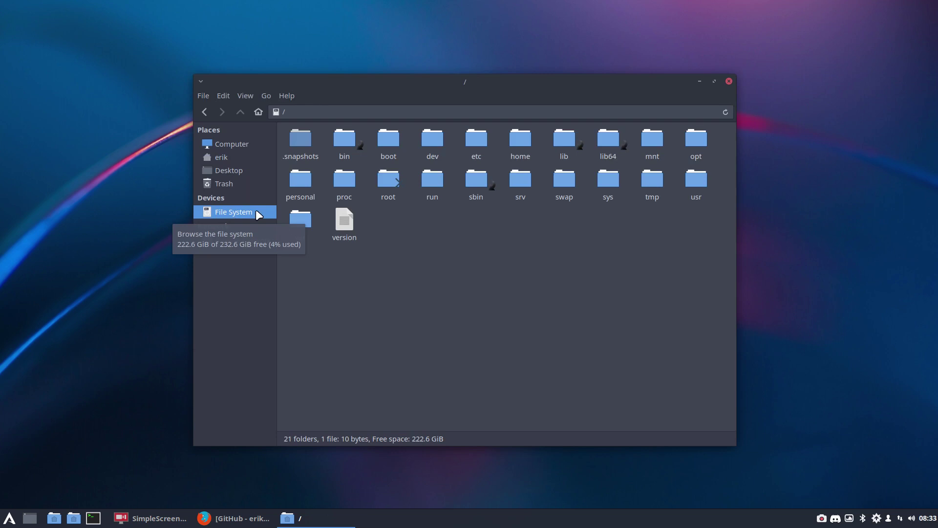
pyautogui.doubleClick(475, 142)
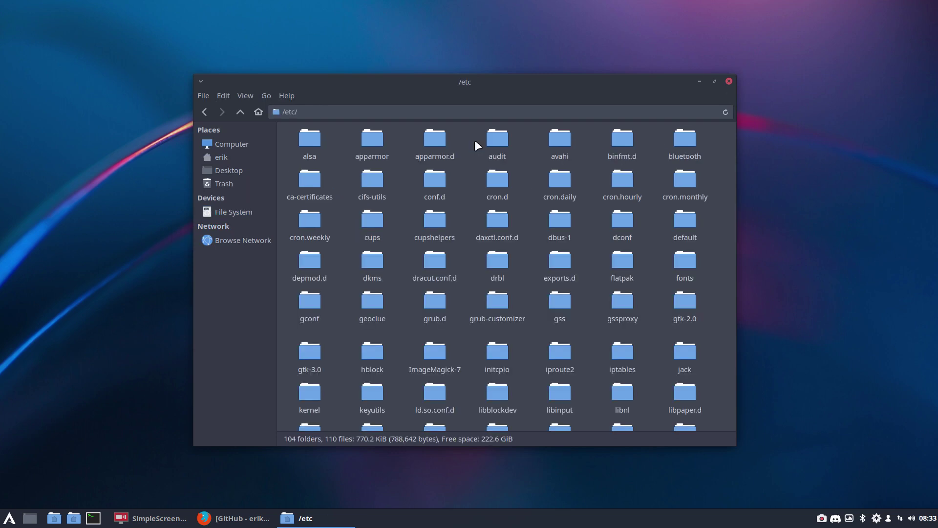
pyautogui.write('skel')
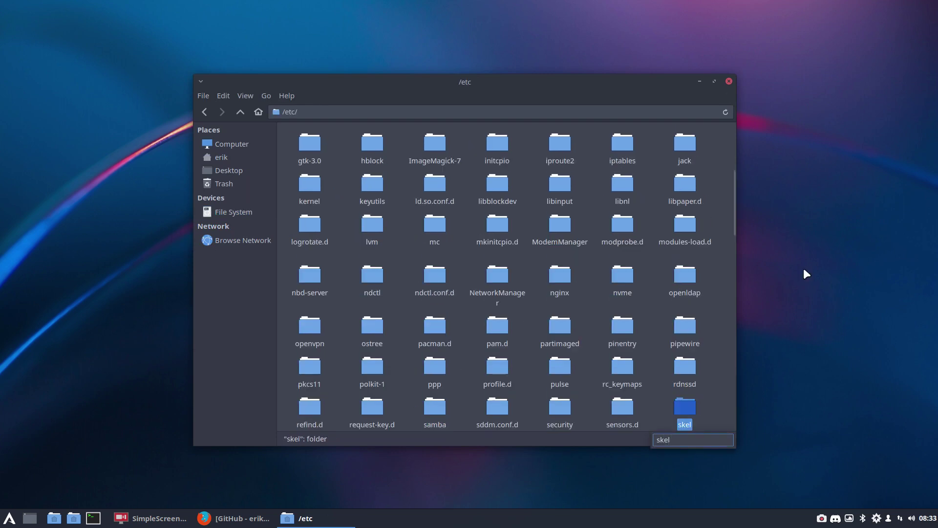
pyautogui.click(677, 410)
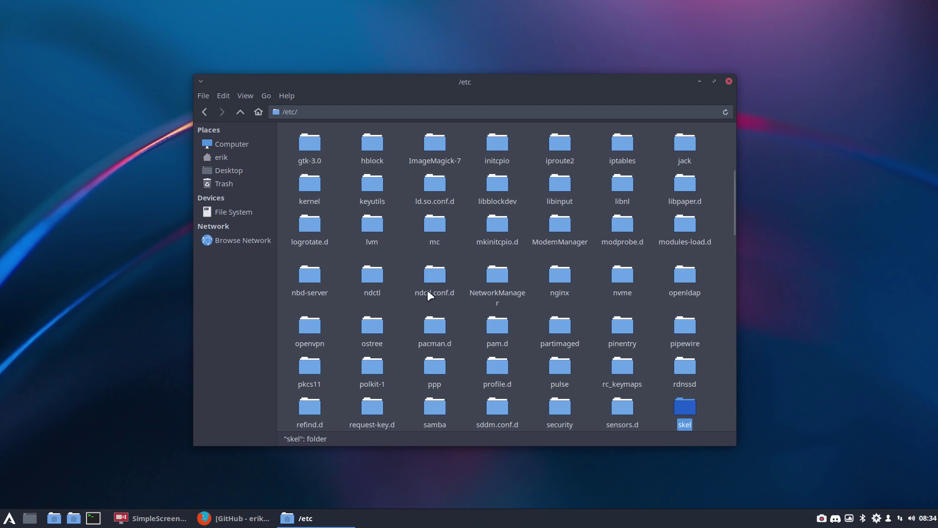
pyautogui.moveTo(661, 407); pyautogui.dragTo(233, 193)
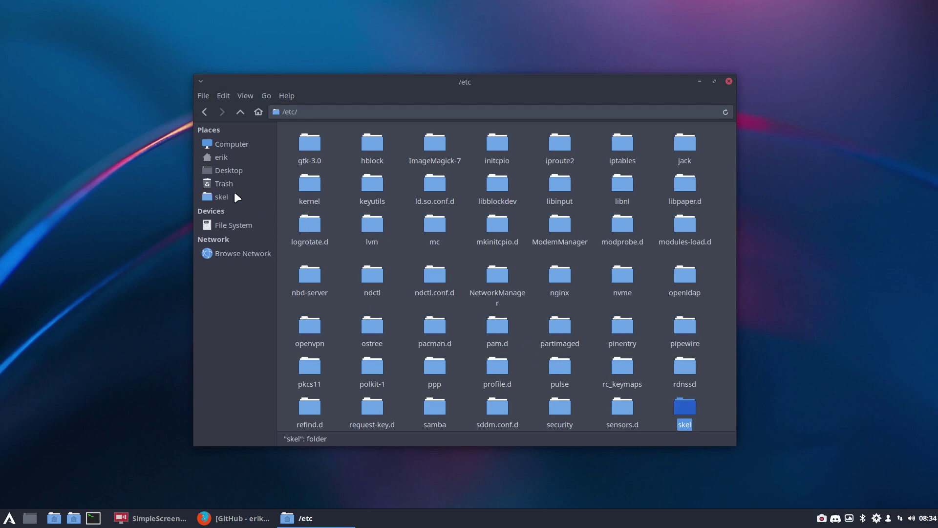
# Open skel's .bin/main folder and select nemesis_repo among its six folders.
pyautogui.click(234, 195)
pyautogui.doubleClick(309, 145)
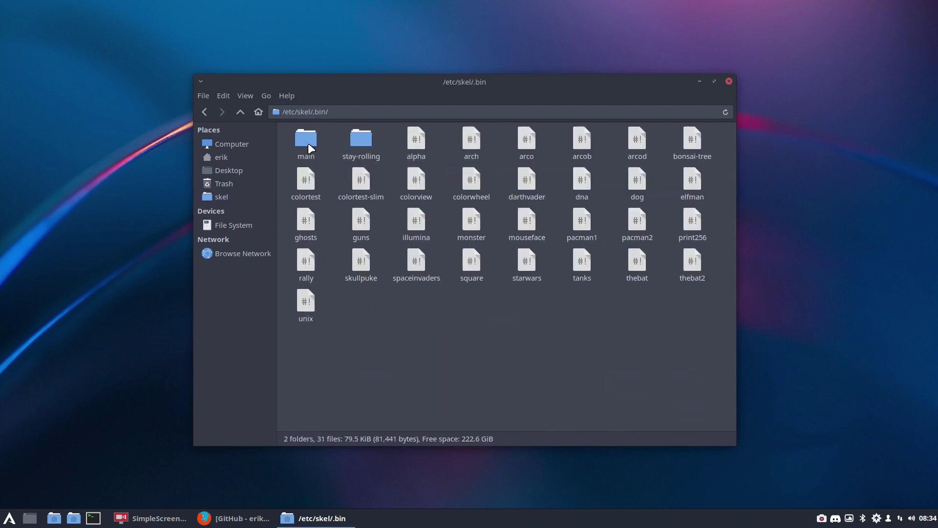
pyautogui.doubleClick(308, 143)
pyautogui.click(467, 155)
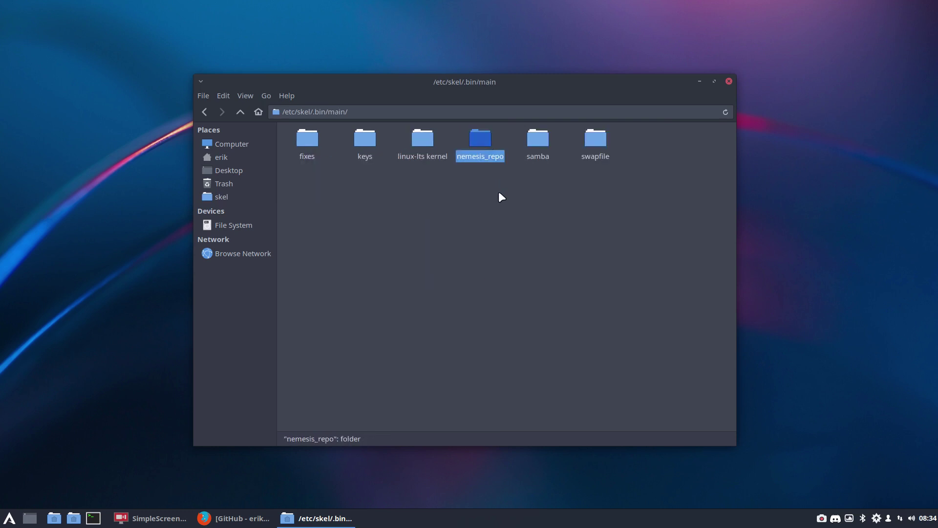
# Paste nemesis_repo into the home .bin/main folder, replacing all existing files.
pyautogui.click(223, 155)
pyautogui.doubleClick(310, 138)
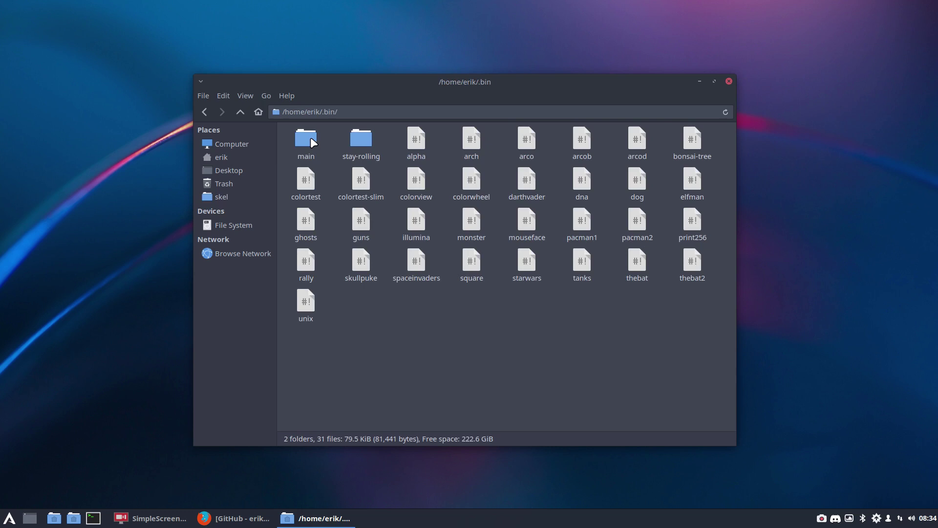
pyautogui.click(310, 138)
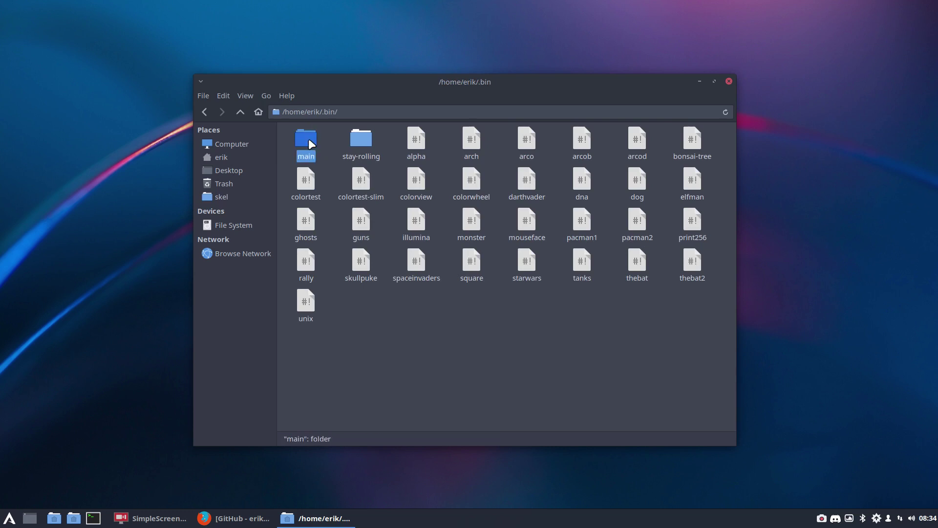
pyautogui.doubleClick(309, 138)
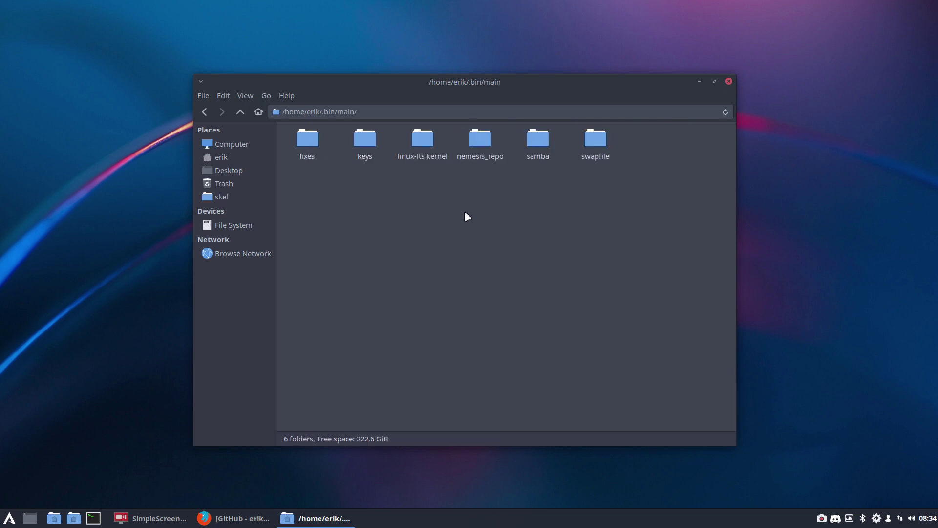
pyautogui.hotkey('ctrl', 'v')
pyautogui.click(482, 333)
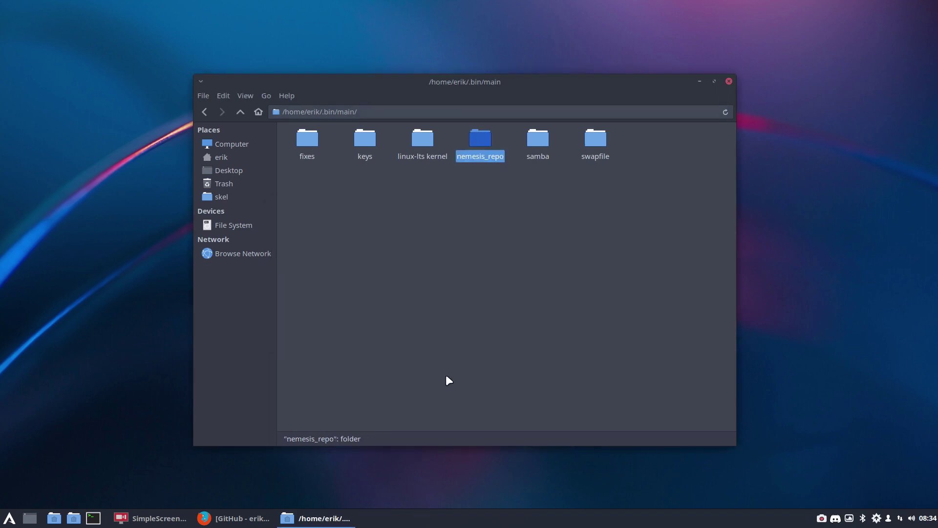
# Open the nemesis_repo folder showing add-nemesis_repo-to-pacman.sh and bring up its folder actions.
pyautogui.doubleClick(483, 142)
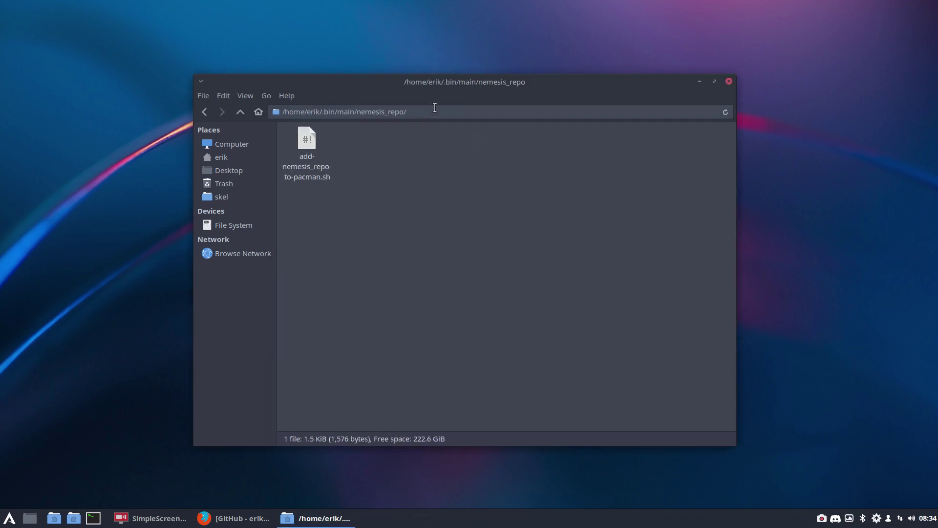
pyautogui.moveTo(457, 83); pyautogui.dragTo(581, 44)
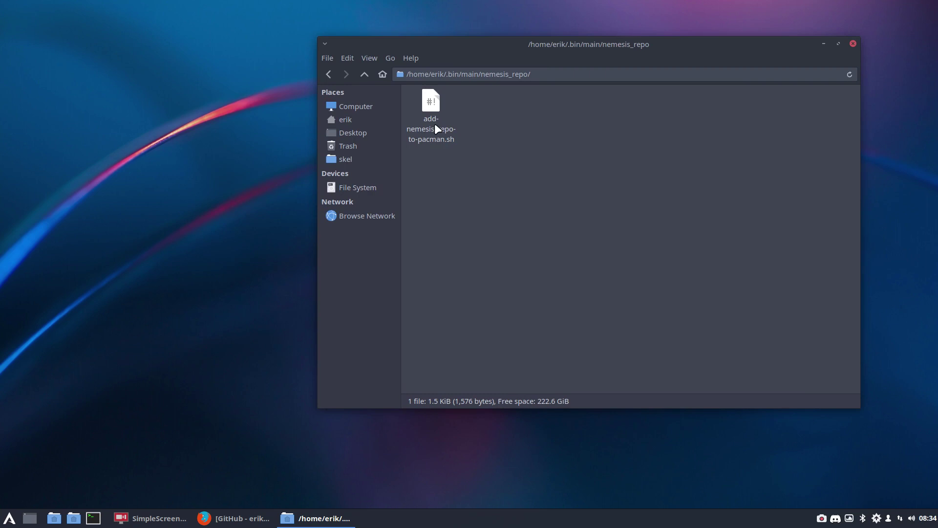
pyautogui.rightClick(456, 174)
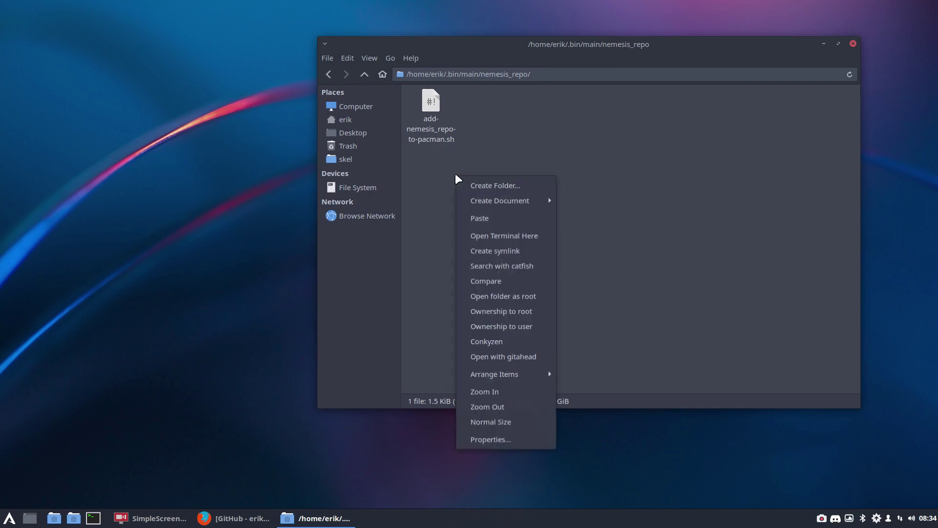
# Open a terminal in nemesis_repo and complete ./add-nemesis_repo-to-pacman.sh at the prompt.
pyautogui.click(509, 234)
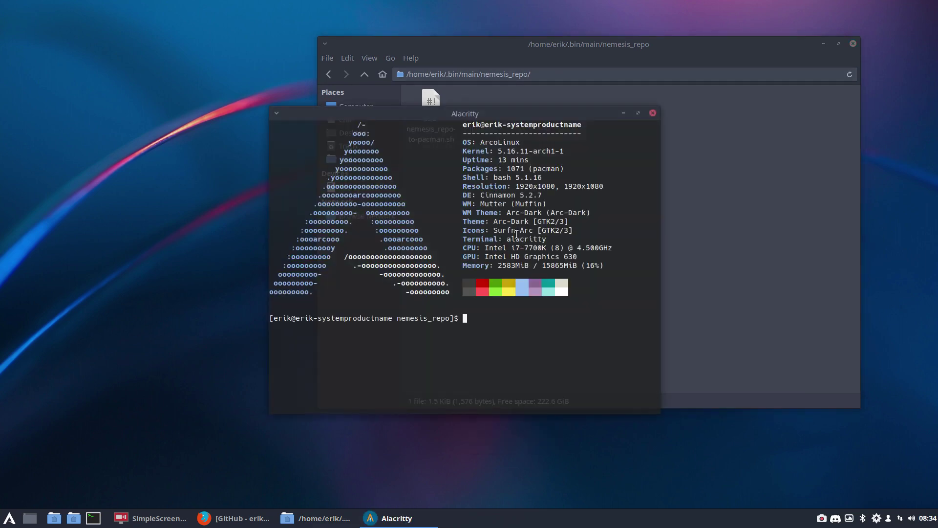
pyautogui.write('./')
pyautogui.press('Tab')
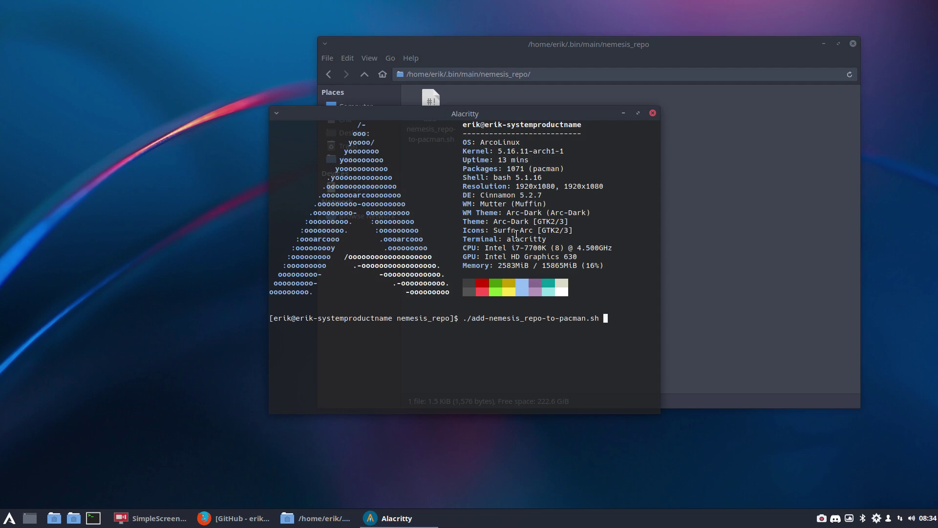
# Run the udpate command in a second terminal window.
pyautogui.hotkey('ctrl', 'alt', 't')
pyautogui.write('udpate')
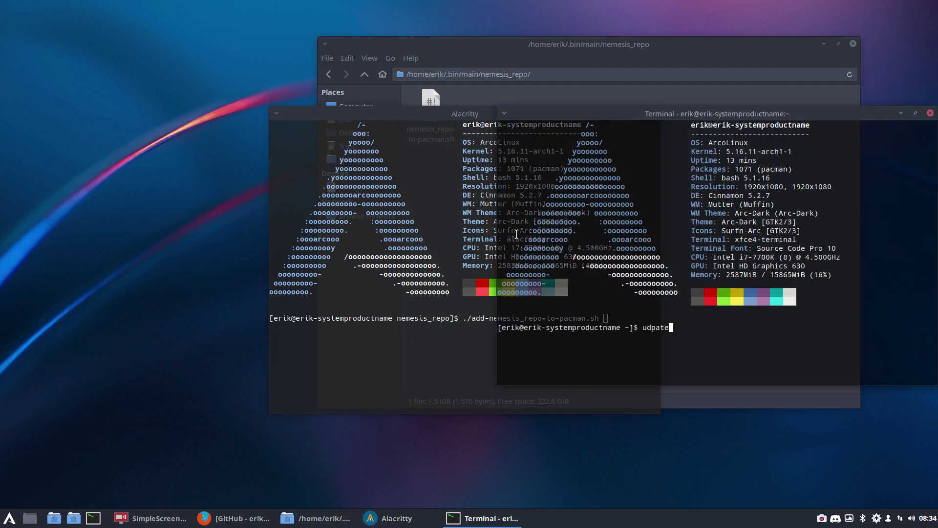
pyautogui.press('Return')
pyautogui.press('Return')
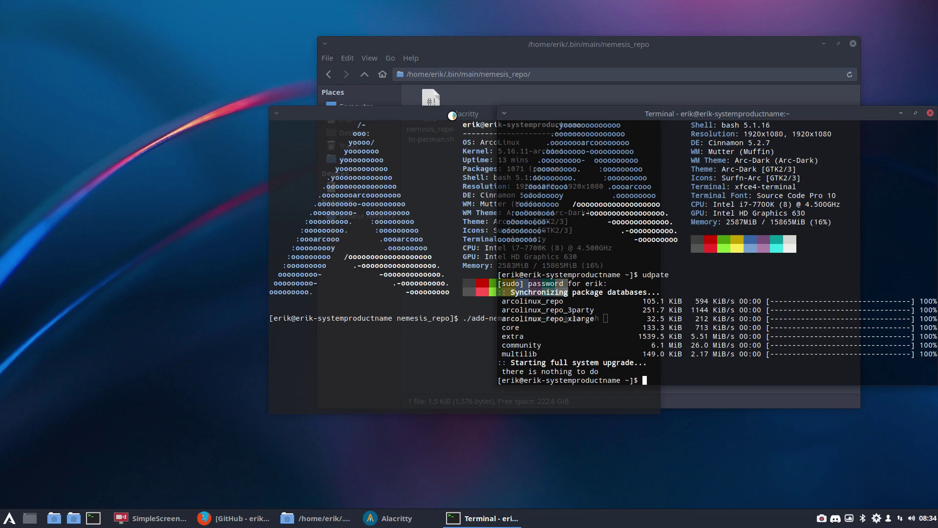
# Run the script with the sudo password, adding [nemesis_repo] with SigLevel Optional TrustedOnly.
pyautogui.moveTo(450, 114); pyautogui.dragTo(237, 149)
pyautogui.press('Return')
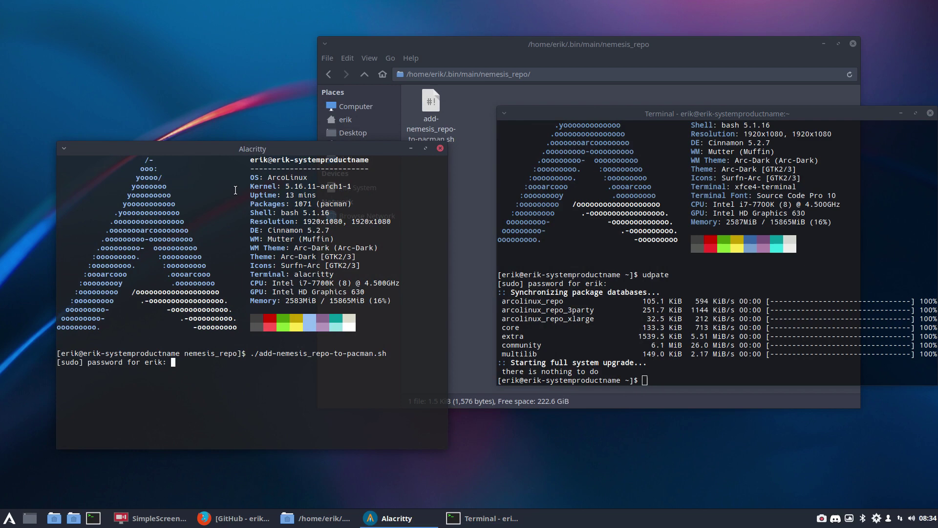
pyautogui.press('Return')
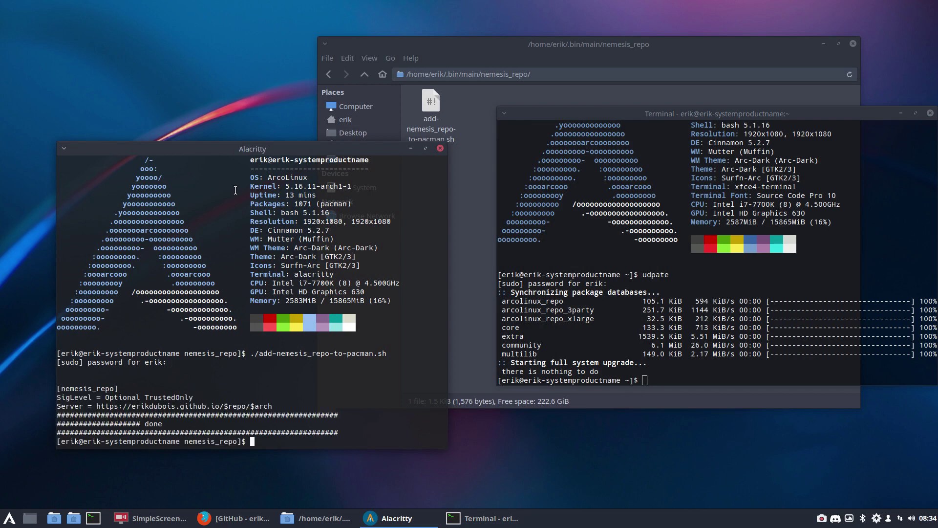
# Rerun the update in xfce Terminal and mark the newly synced nemesis_repo line.
pyautogui.click(617, 271)
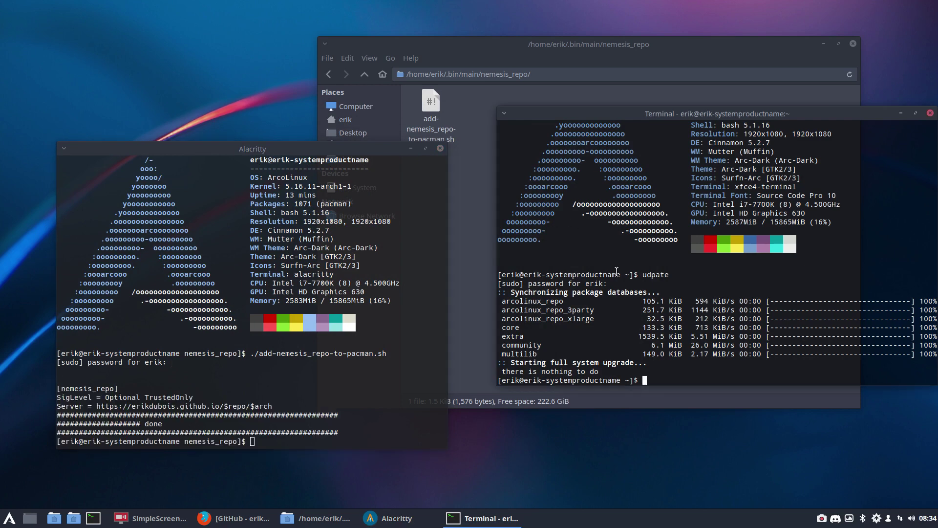
pyautogui.press('Up')
pyautogui.press('Return')
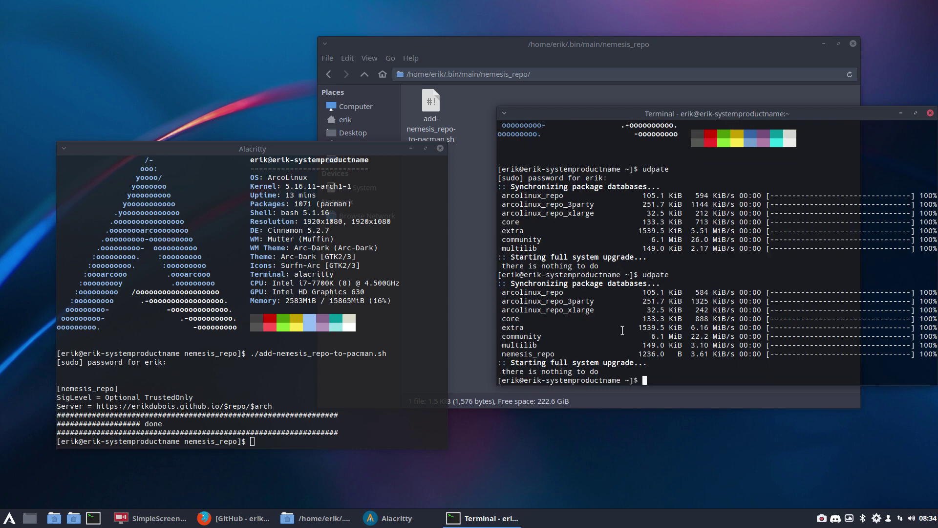
pyautogui.moveTo(563, 353); pyautogui.dragTo(499, 354)
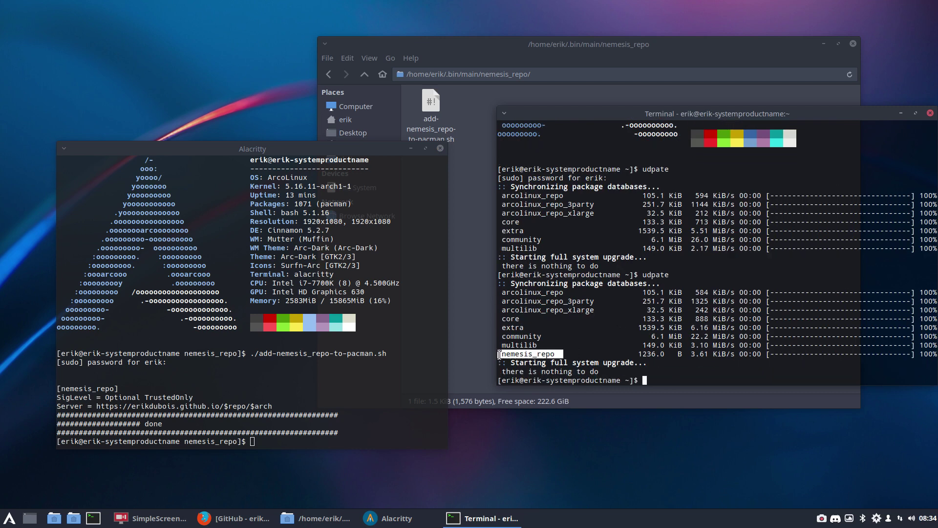
# Rerun ./add-nemesis_repo-to-pacman.sh in Alacritty, highlighting its already-in-/etc/pacman.conf message.
pyautogui.click(335, 419)
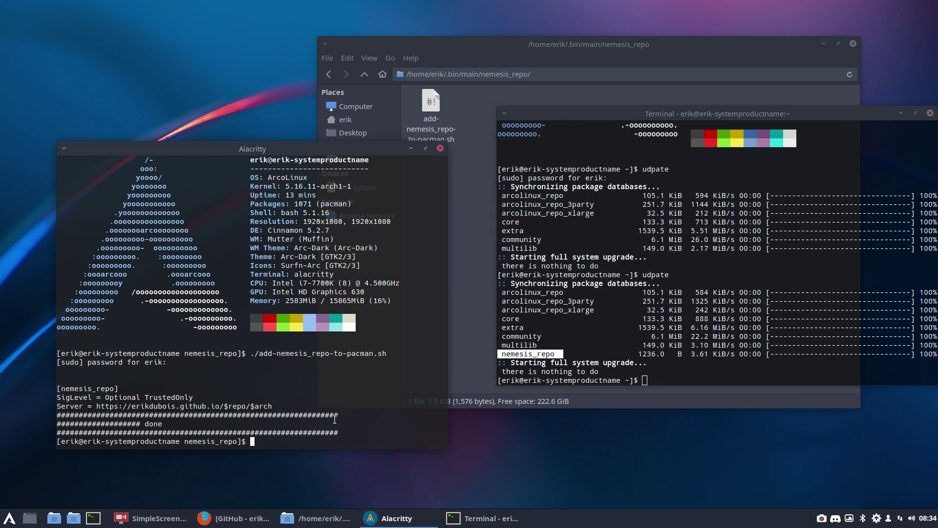
pyautogui.press('Up')
pyautogui.press('Return')
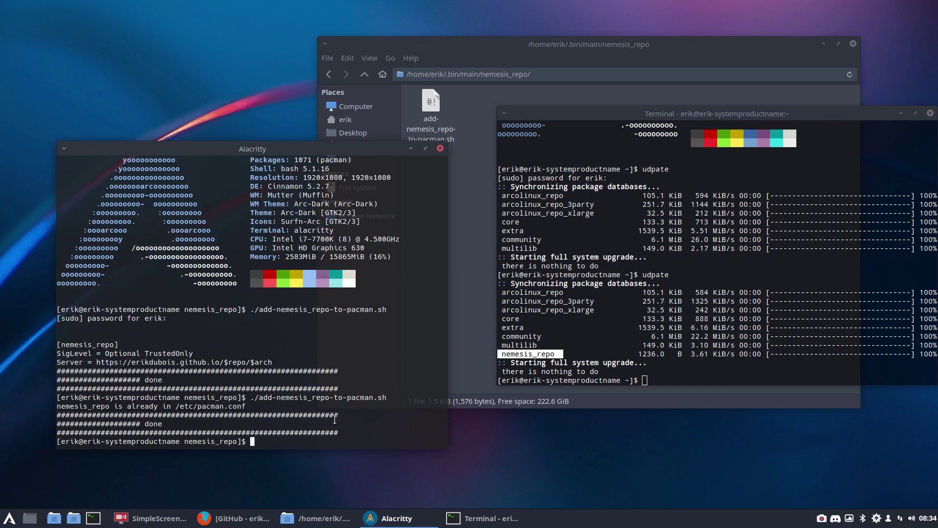
pyautogui.moveTo(248, 406); pyautogui.dragTo(56, 406)
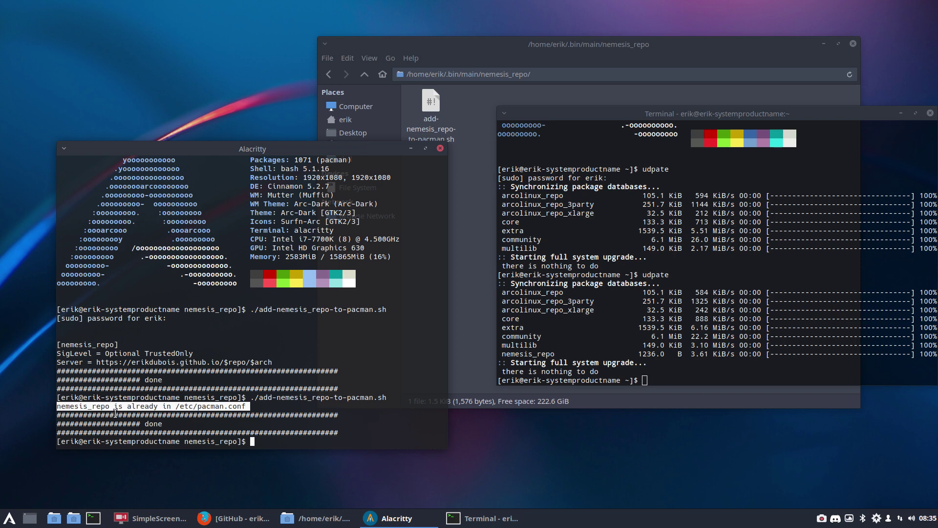
# Close both terminals and open add-nemesis_repo-to-pacman.sh in Sublime Text.
pyautogui.click(440, 148)
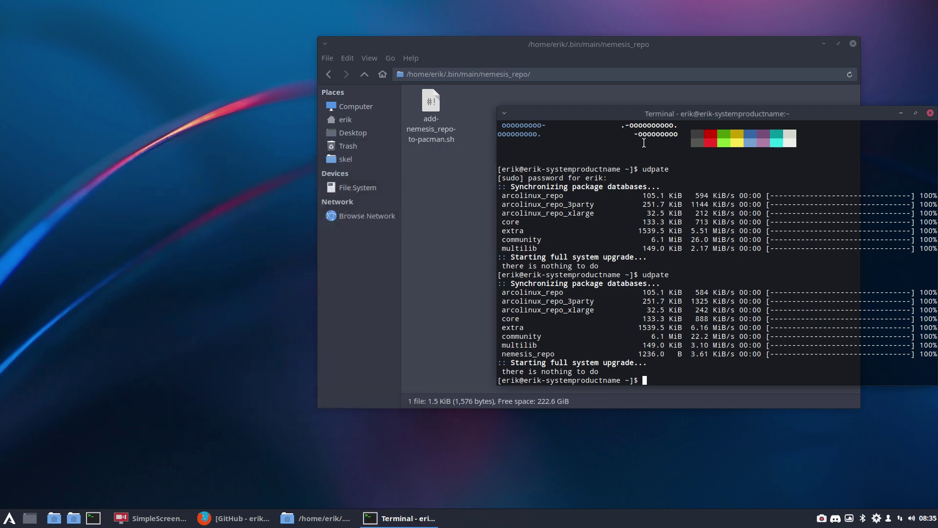
pyautogui.click(929, 113)
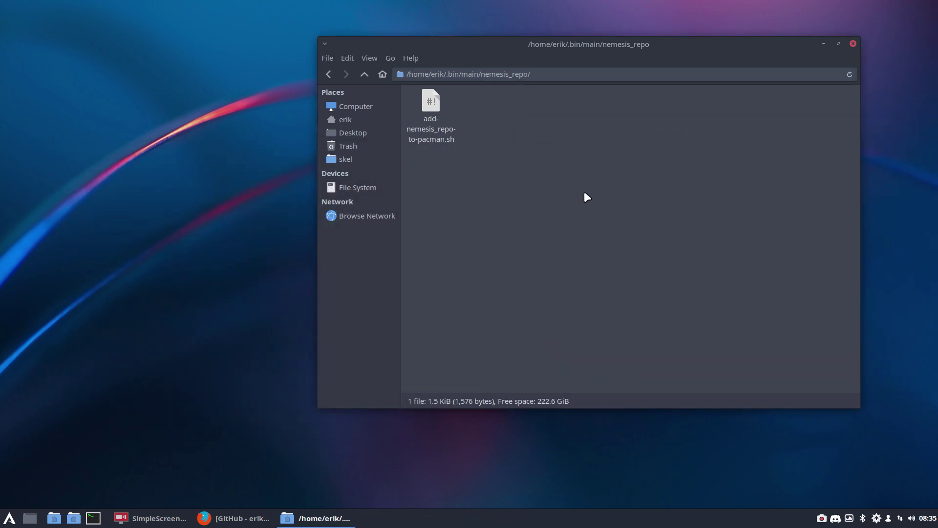
pyautogui.doubleClick(434, 103)
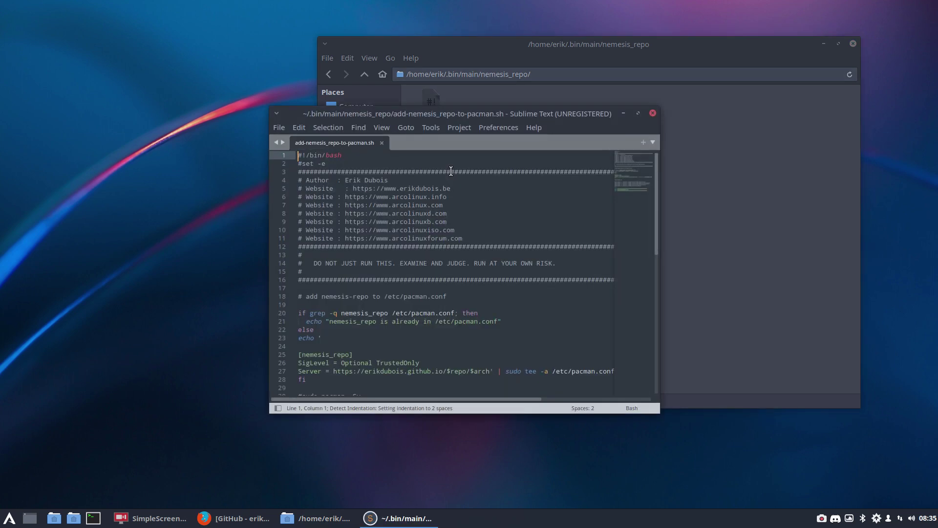
# Select the three-line nemesis_repo block (lines 25–27) and launch ArcoLinux Tweak Tool with the admin password.
pyautogui.scroll(-1, 332, 380)
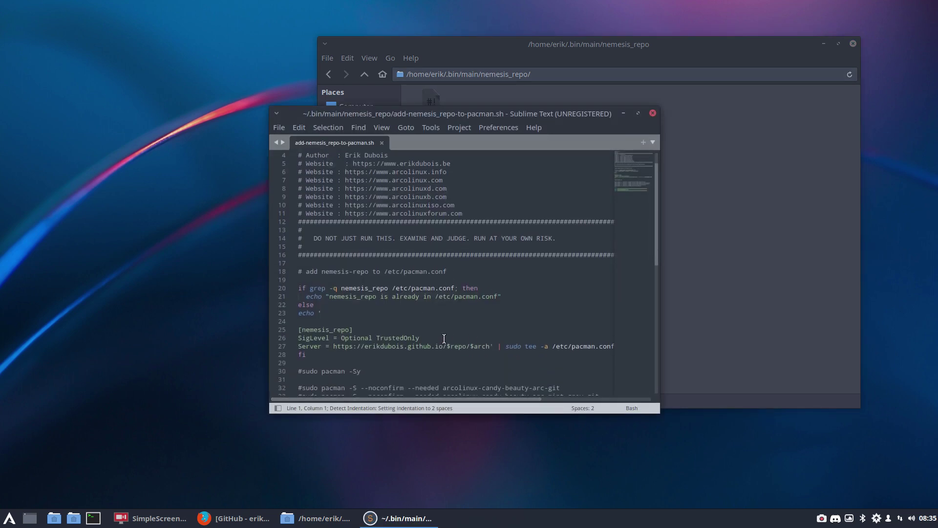
pyautogui.moveTo(491, 346); pyautogui.dragTo(298, 329)
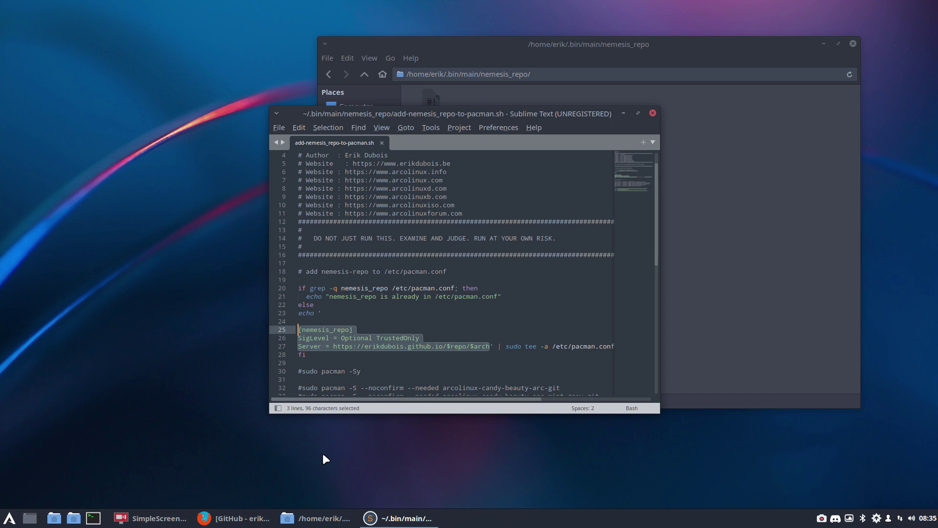
pyautogui.write('****')
pyautogui.press('Return')
# Open the Pacman Config Editor and arrange the Tweak Tool beside Sublime Text.
pyautogui.click(282, 230)
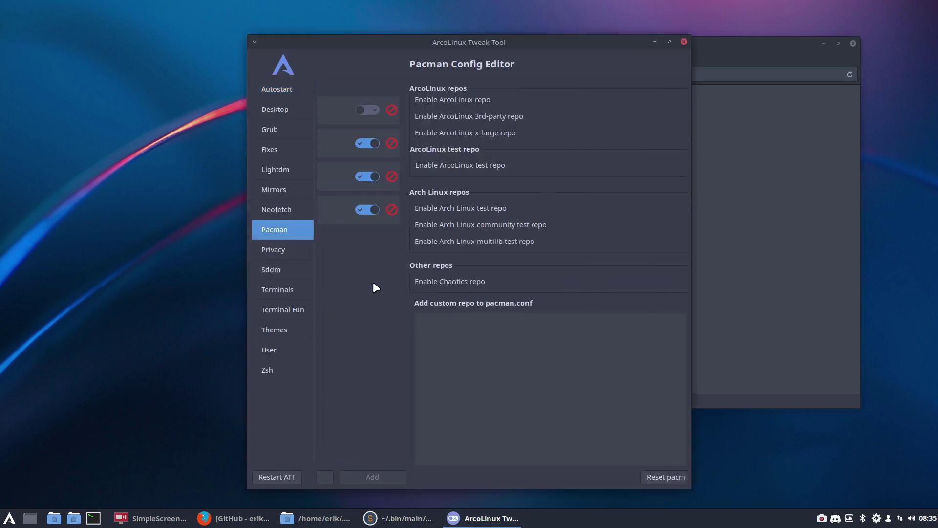
pyautogui.write('/etc/skel/.bin/main/nemesis_repo')
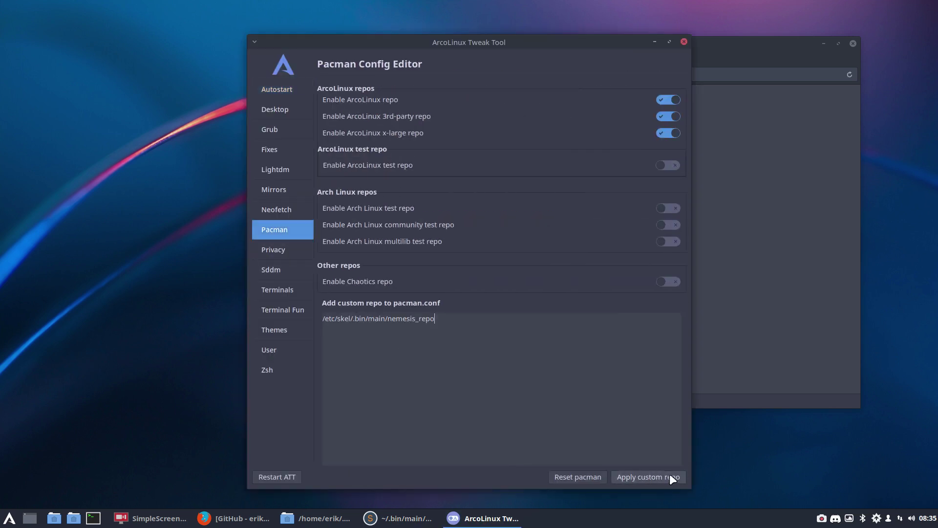
pyautogui.moveTo(448, 323); pyautogui.dragTo(313, 315)
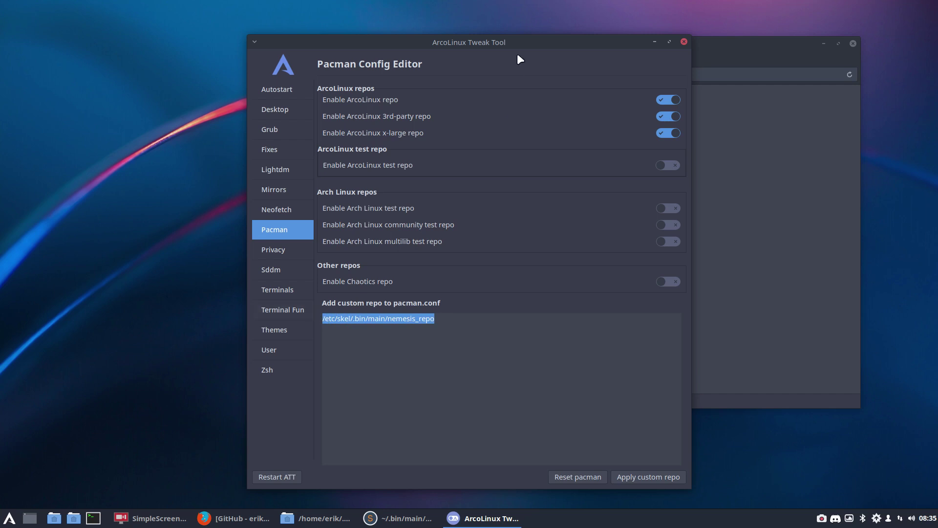
pyautogui.moveTo(505, 40); pyautogui.dragTo(312, 43)
pyautogui.moveTo(541, 116); pyautogui.dragTo(628, 129)
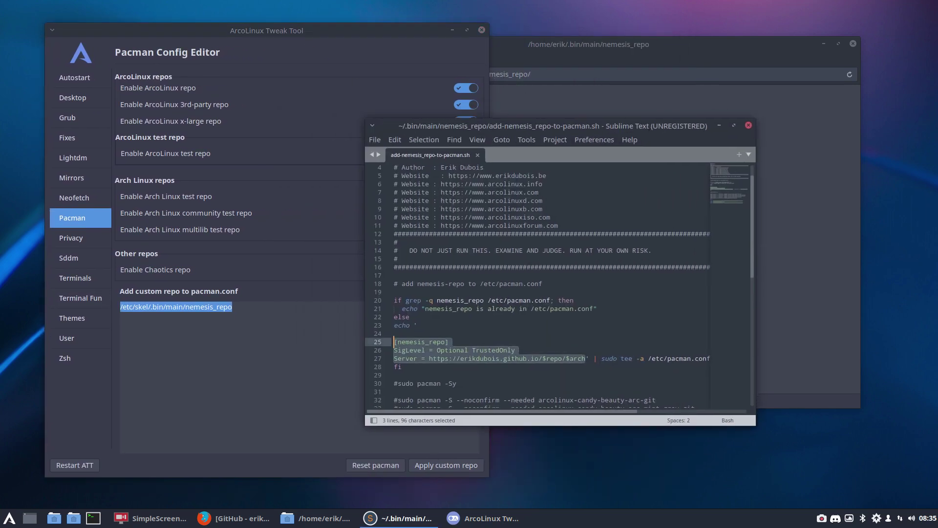
# Replace the custom repo path with the copied nemesis_repo block, then close the Tweak Tool.
pyautogui.hotkey('ctrl', 'c')
pyautogui.click(223, 314)
pyautogui.moveTo(238, 310); pyautogui.dragTo(95, 294)
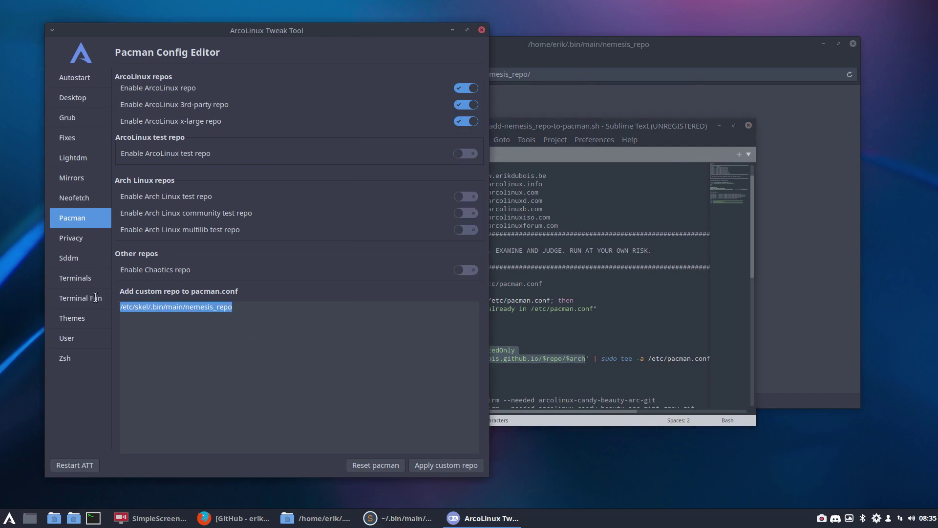
pyautogui.hotkey('ctrl', 'v')
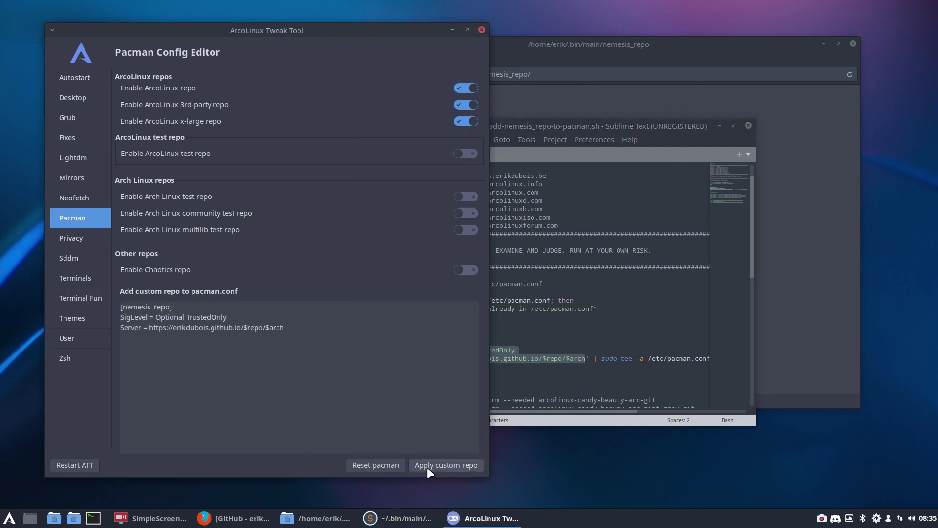
pyautogui.click(481, 30)
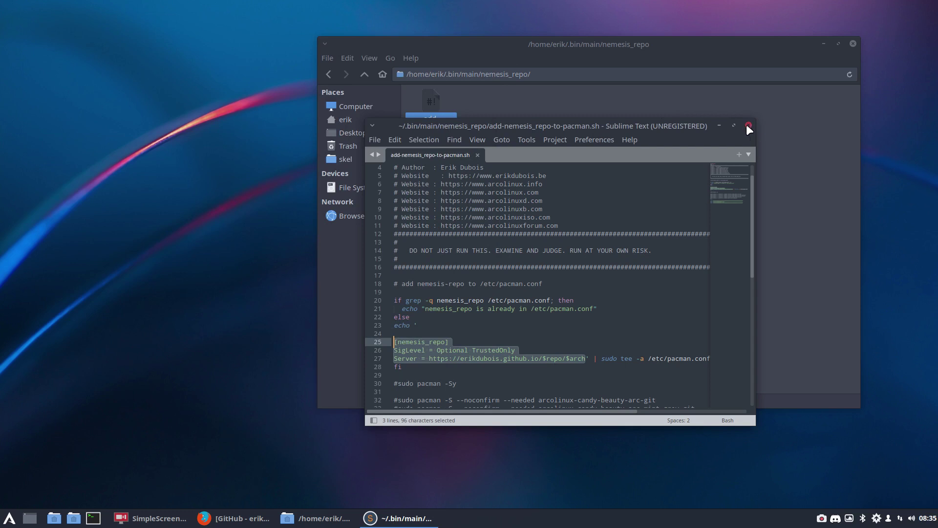
# Close Sublime and list the nemesis_repo packages under Repositories in Add/Remove Software.
pyautogui.click(749, 126)
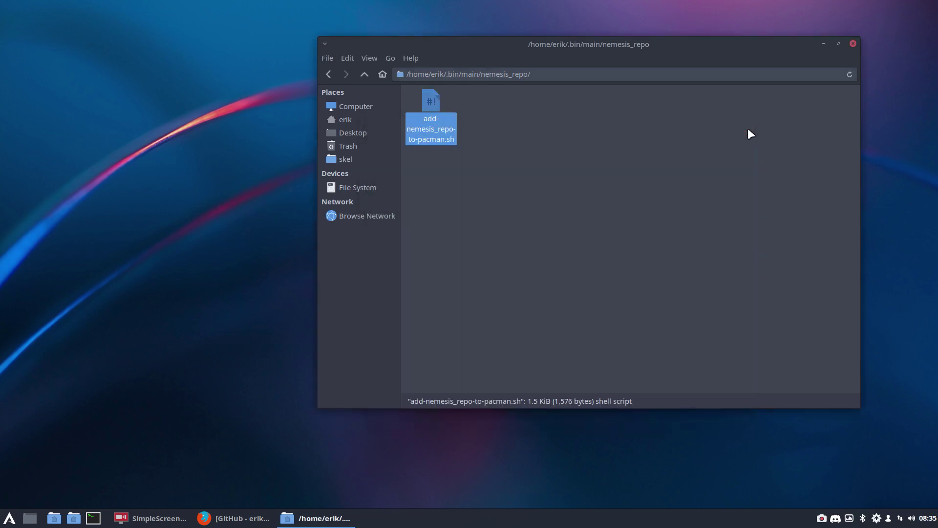
pyautogui.click(841, 526)
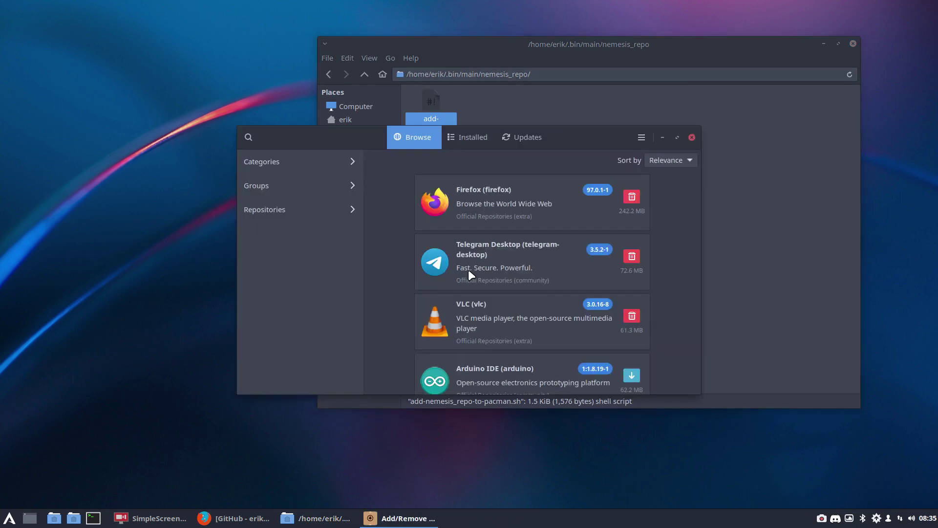
pyautogui.click(294, 209)
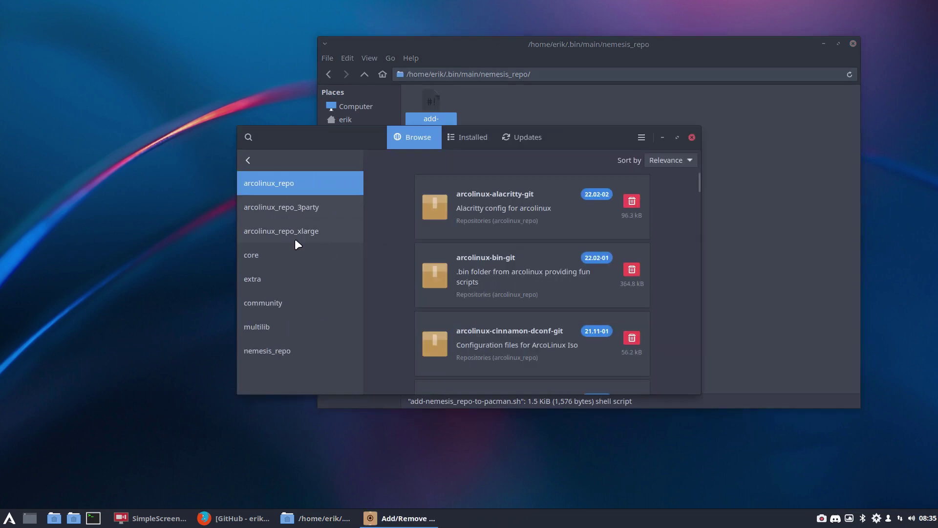
pyautogui.click(295, 351)
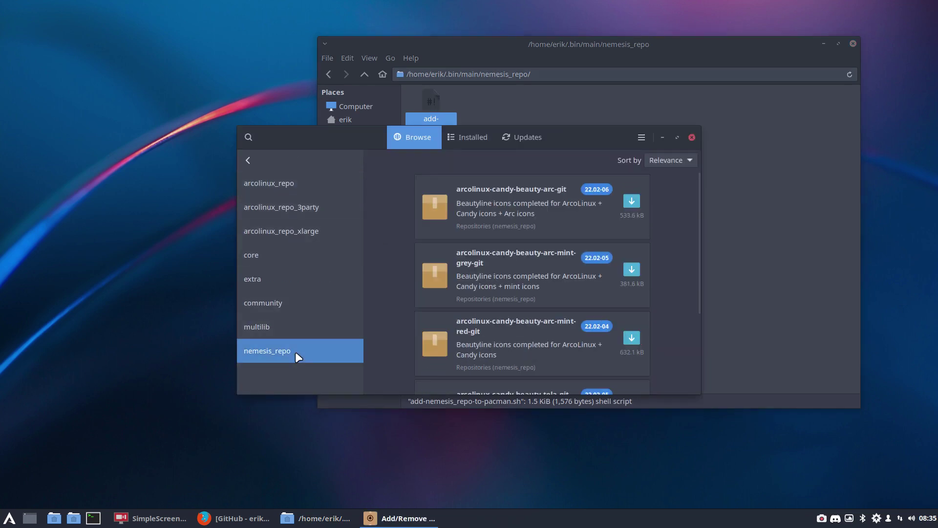
# Maximize Pamac and mark arcolinux-candy-beauty-arc-git and arcolinux-candy-beauty-tela-git for installation.
pyautogui.click(676, 137)
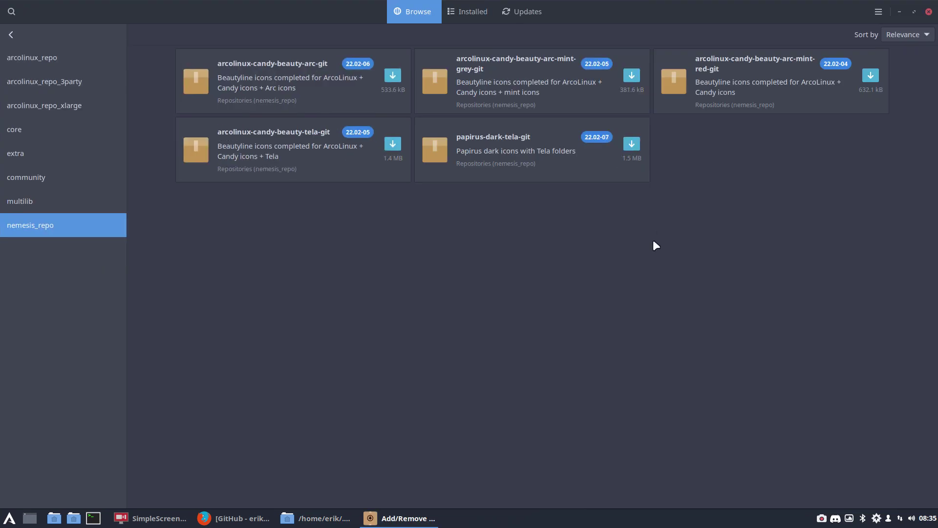
pyautogui.click(391, 77)
pyautogui.click(394, 144)
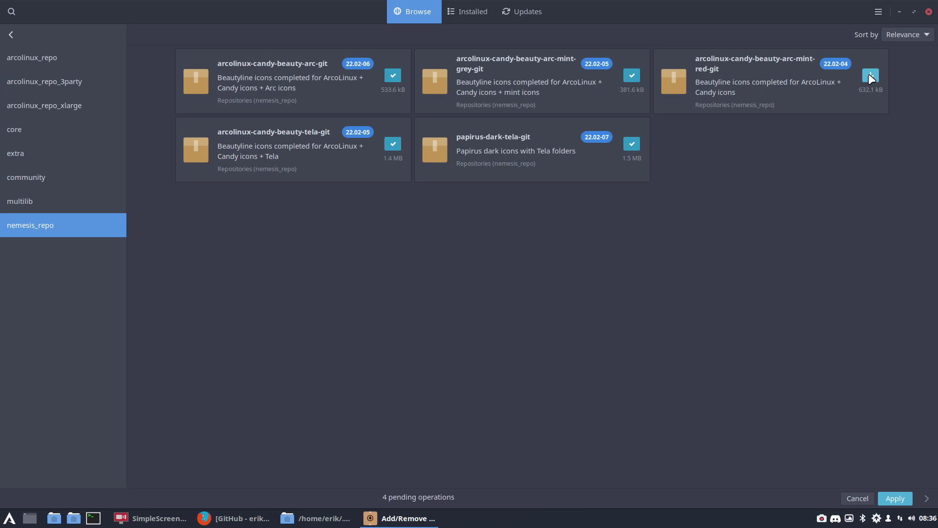
# Apply the pending installs with the admin password, confirm the transaction, and close Pamac when finished.
pyautogui.click(899, 499)
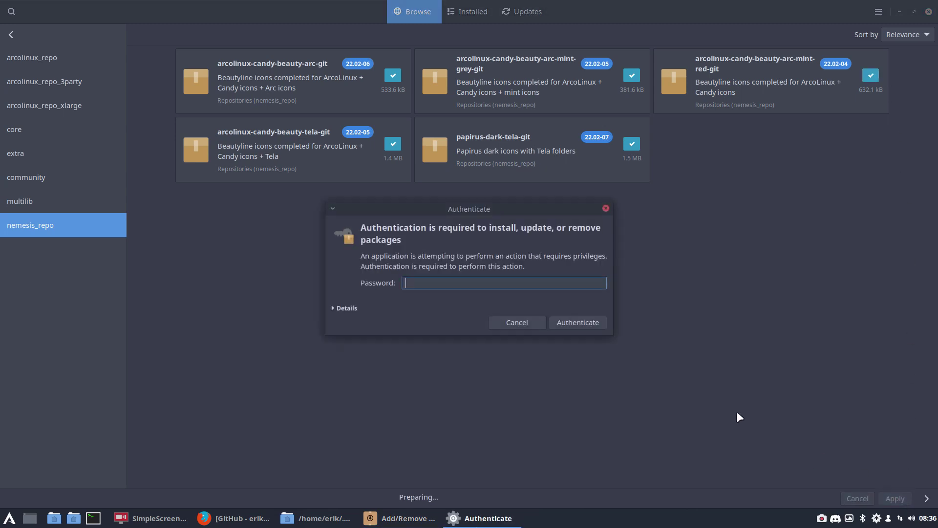
pyautogui.write('*****')
pyautogui.press('Return')
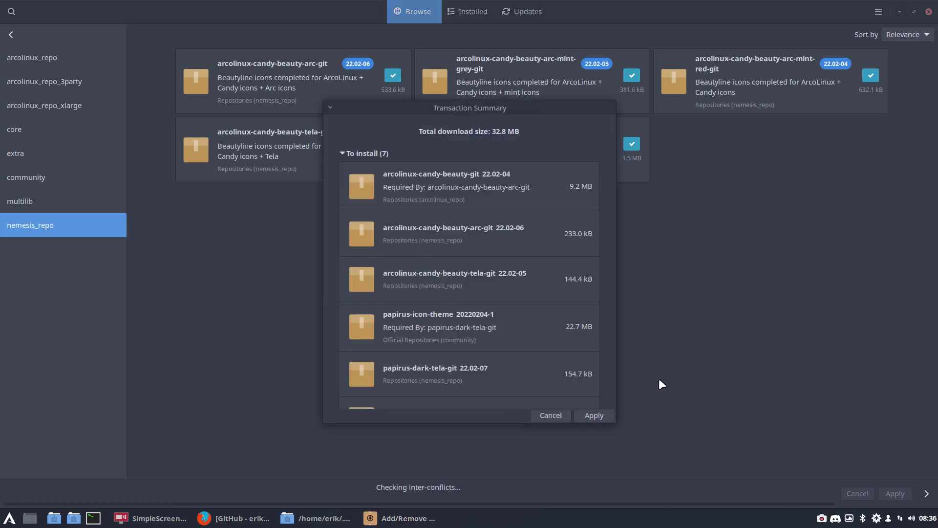
pyautogui.click(600, 413)
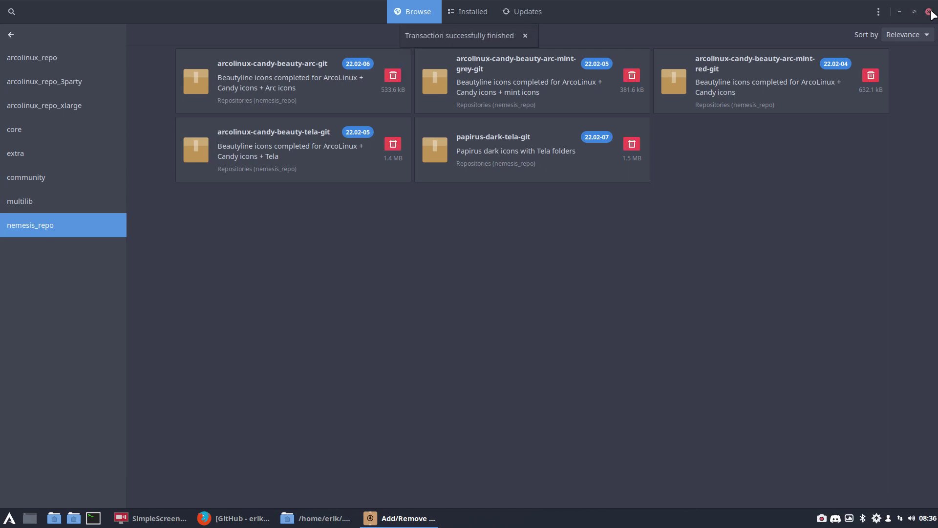
pyautogui.click(930, 12)
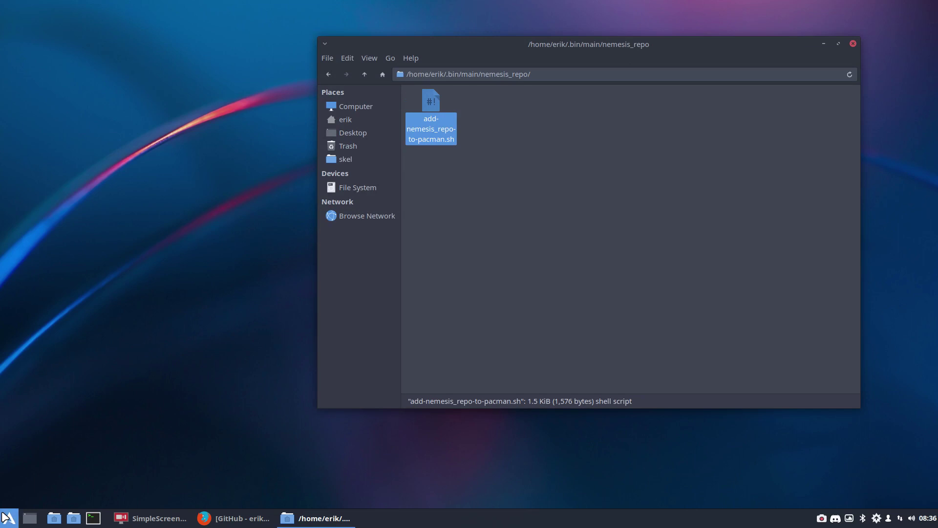
# Open System Settings, glance at Themes, return, and scroll through the Appearance, Preferences and Hardware categories.
pyautogui.click(9, 518)
pyautogui.click(25, 267)
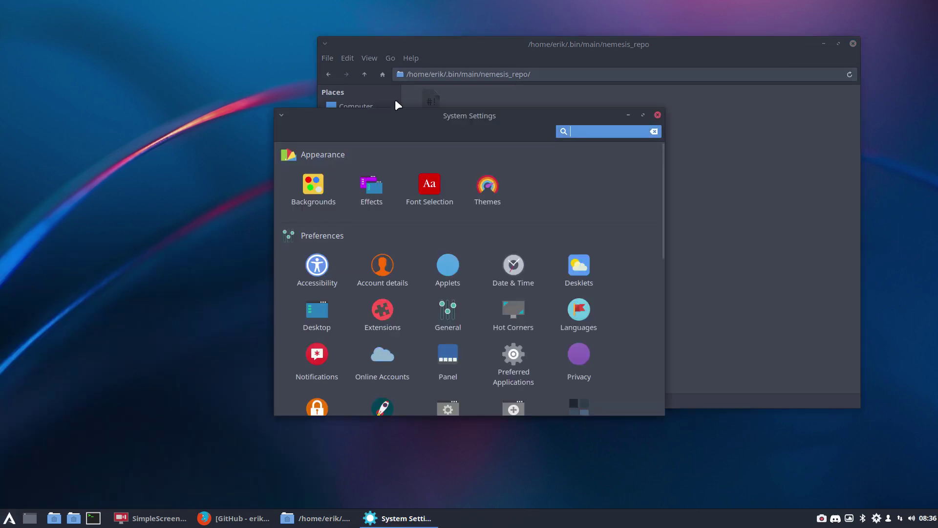
pyautogui.click(484, 198)
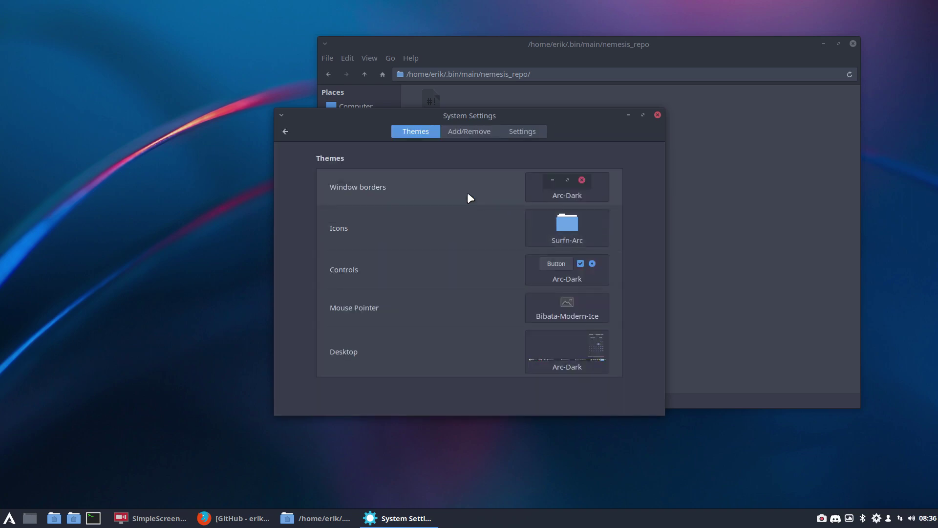
pyautogui.click(286, 132)
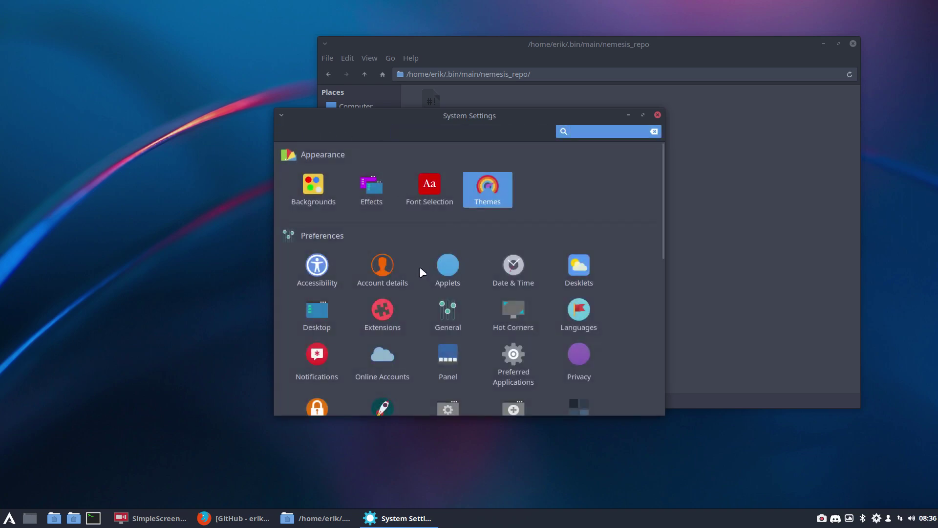
pyautogui.scroll(-3, 446, 265)
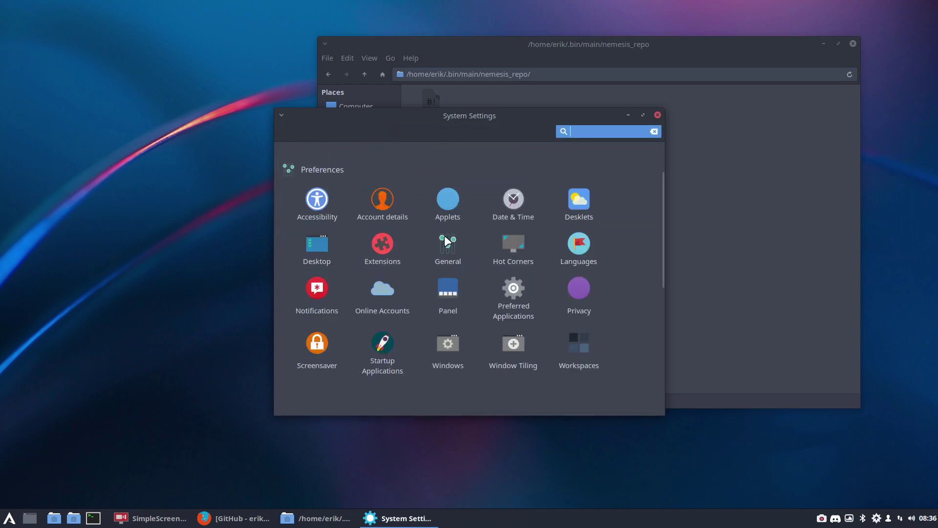
pyautogui.scroll(-9, 448, 241)
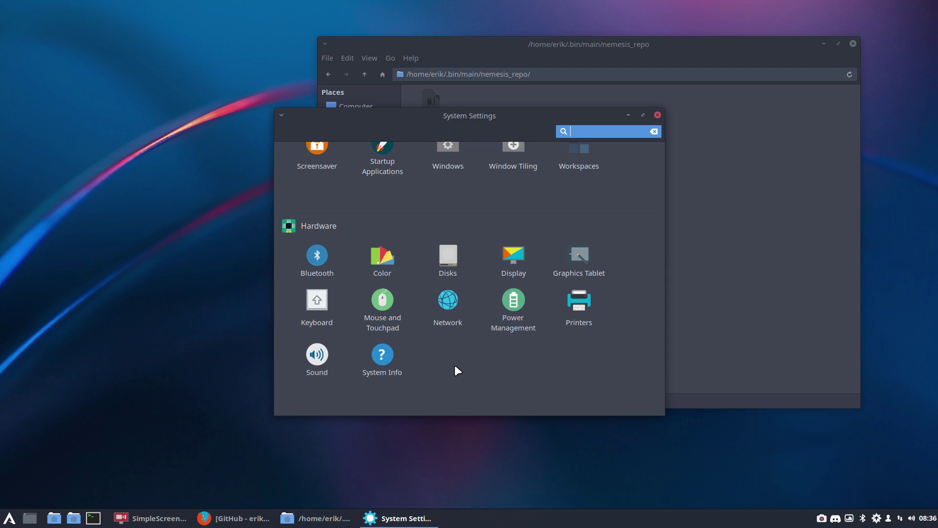
pyautogui.scroll(4, 455, 367)
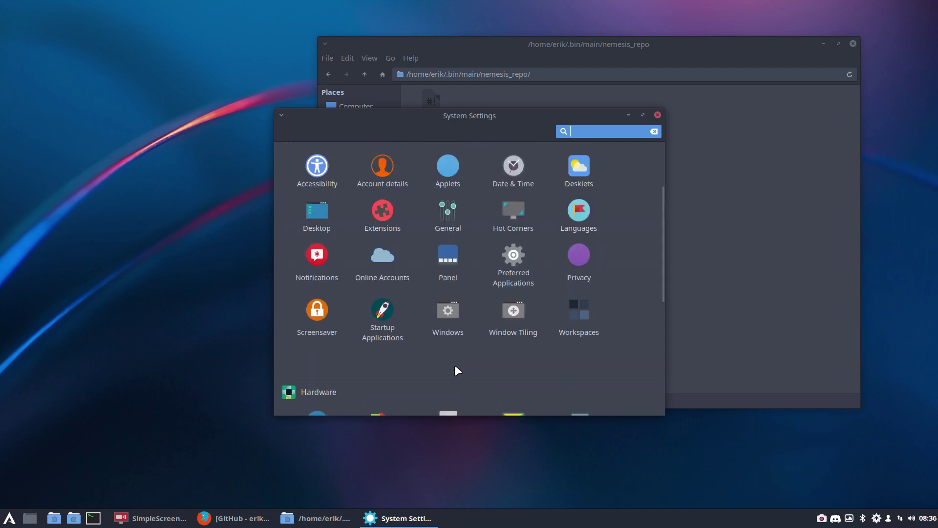
pyautogui.scroll(2, 445, 171)
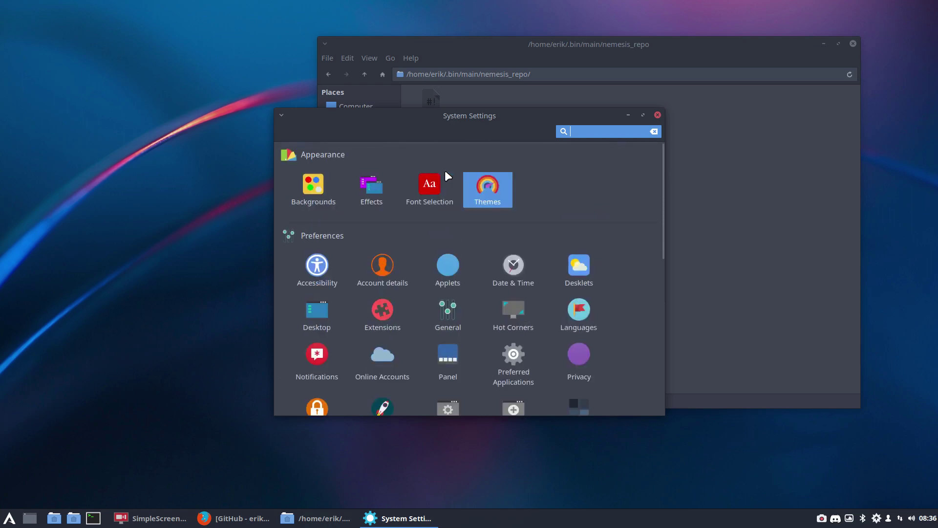
pyautogui.scroll(-2, 444, 173)
pyautogui.scroll(-4, 446, 177)
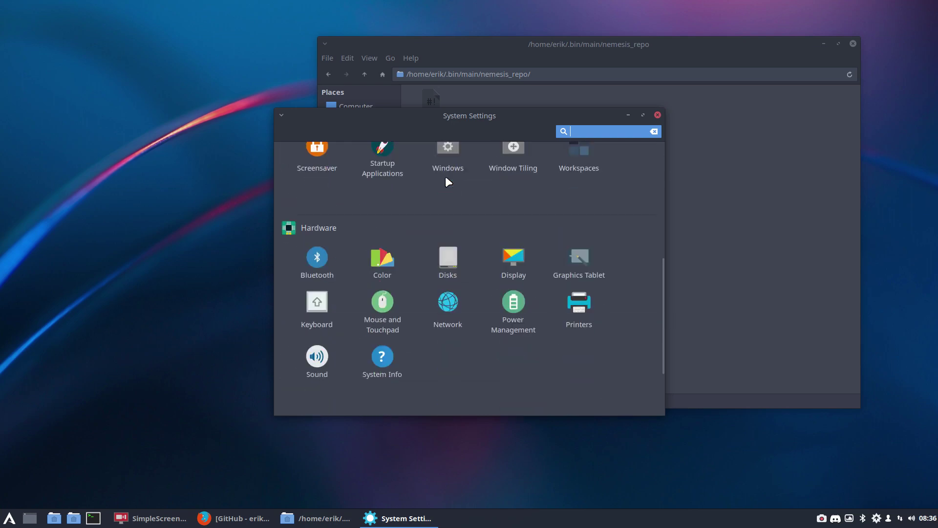
pyautogui.scroll(-2, 445, 176)
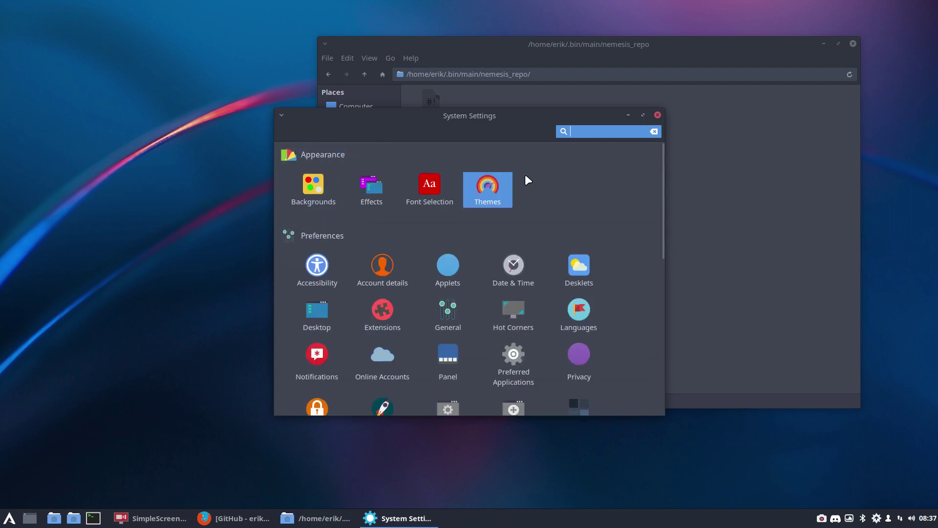
# Set the Cinnamon icon theme to arcolinux-candy-beauty-tela.
pyautogui.click(499, 188)
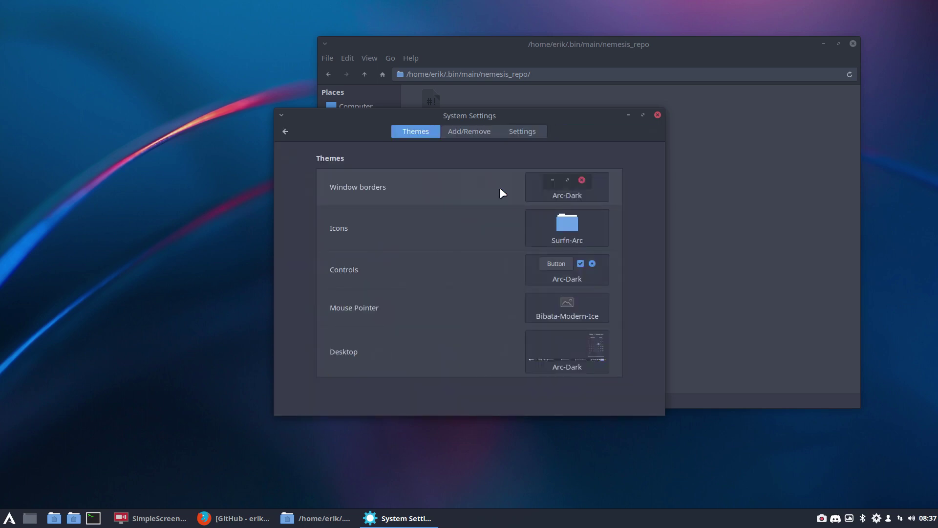
pyautogui.click(553, 224)
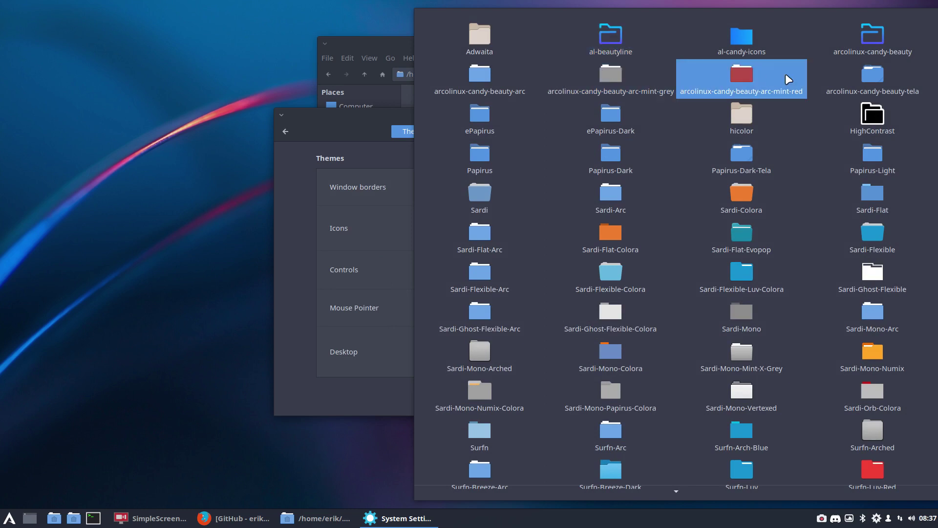
pyautogui.click(872, 80)
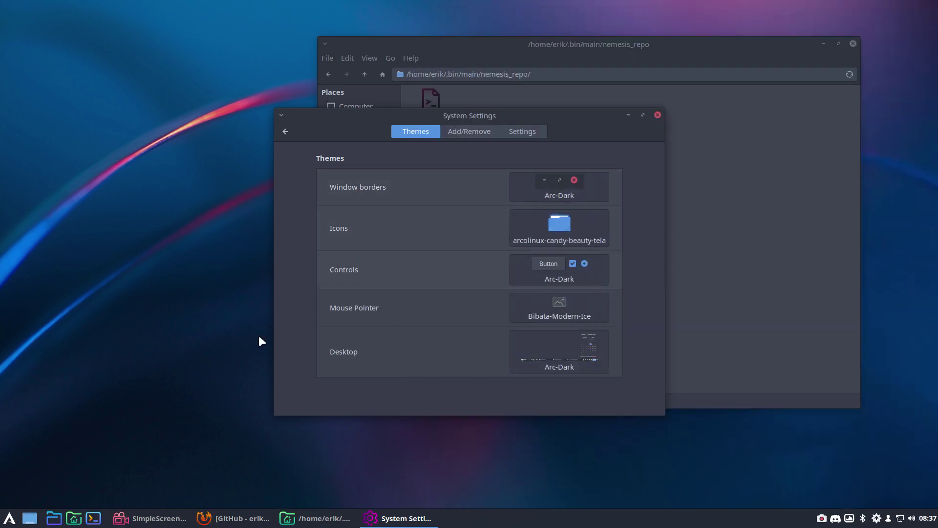
# Preview the new icons in the menu, then switch the icon theme to Papirus-Dark-Tela.
pyautogui.click(9, 519)
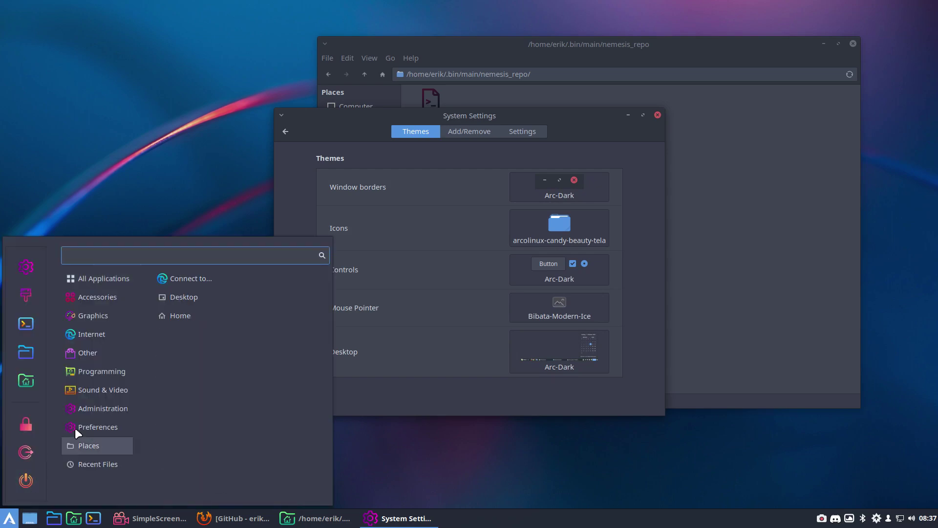
pyautogui.moveTo(88, 297)
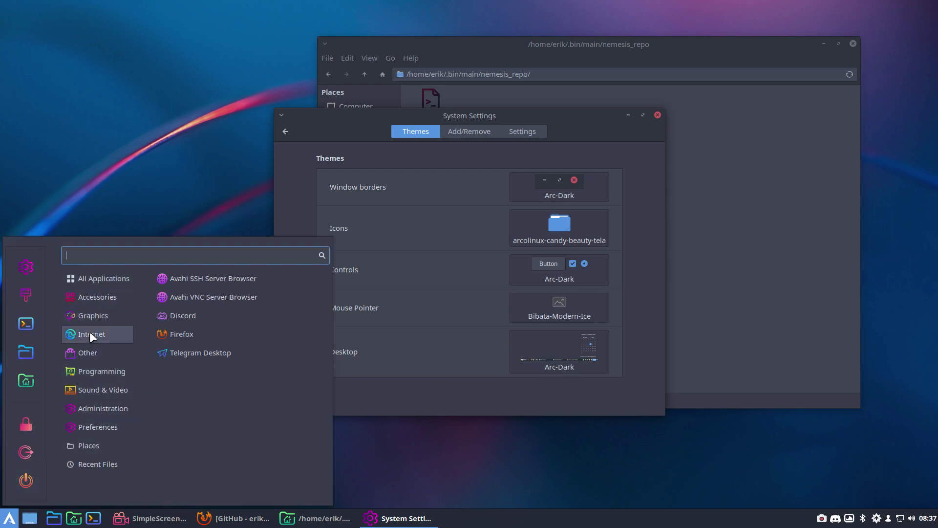
pyautogui.click(554, 221)
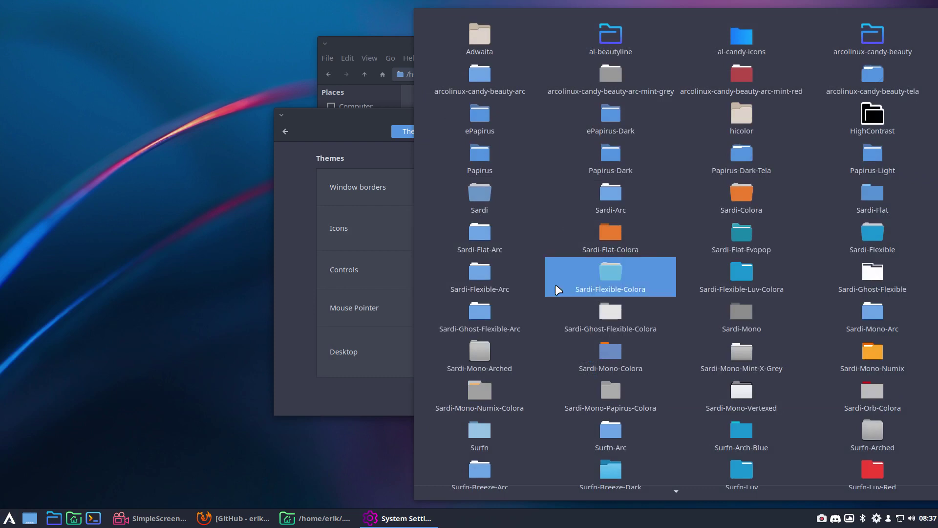
pyautogui.click(736, 164)
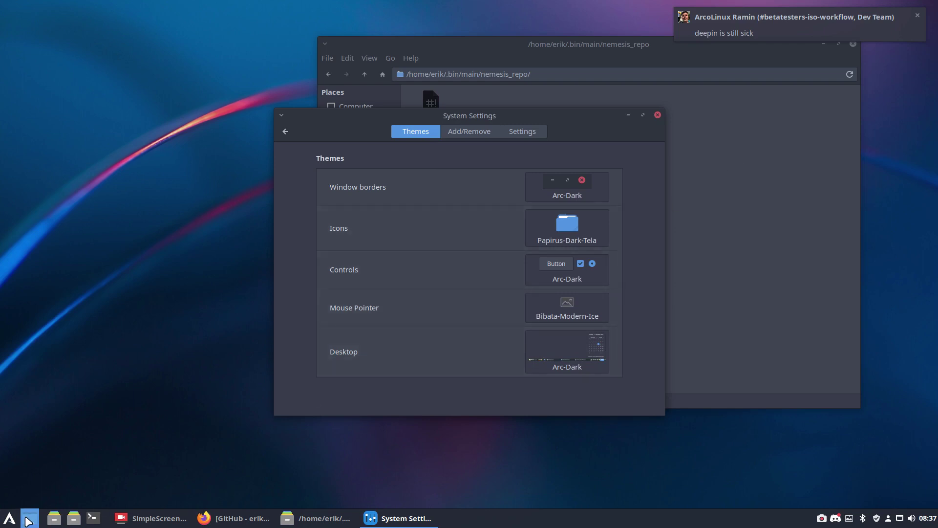
# Open the home folder in Nemo from the menu and restore it to a smaller window.
pyautogui.click(9, 518)
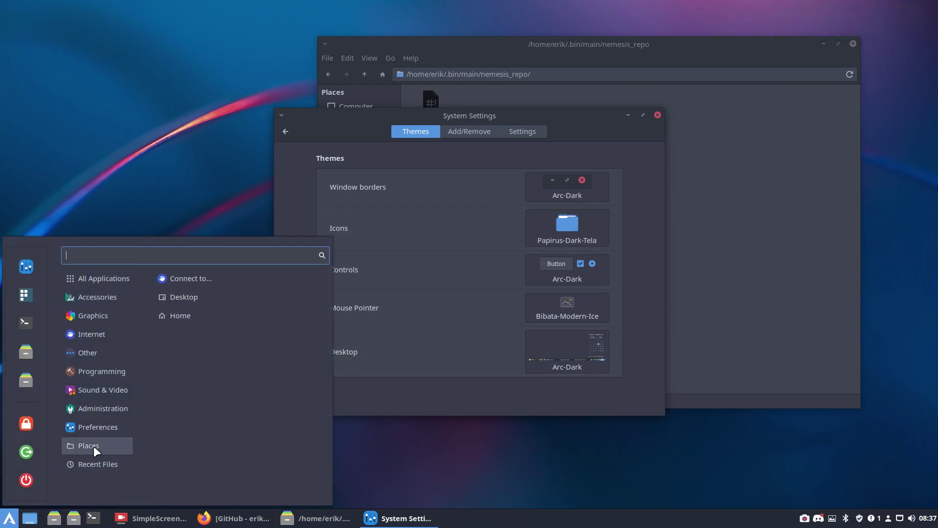
pyautogui.click(33, 350)
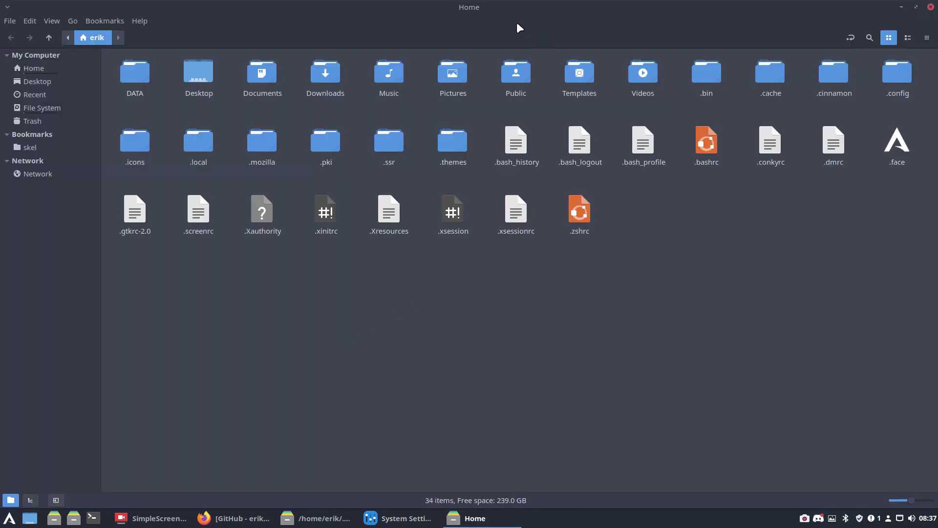
pyautogui.moveTo(517, 22); pyautogui.dragTo(595, 202)
# View Nemo's About information, dismiss it, and close System Settings.
pyautogui.click(520, 216)
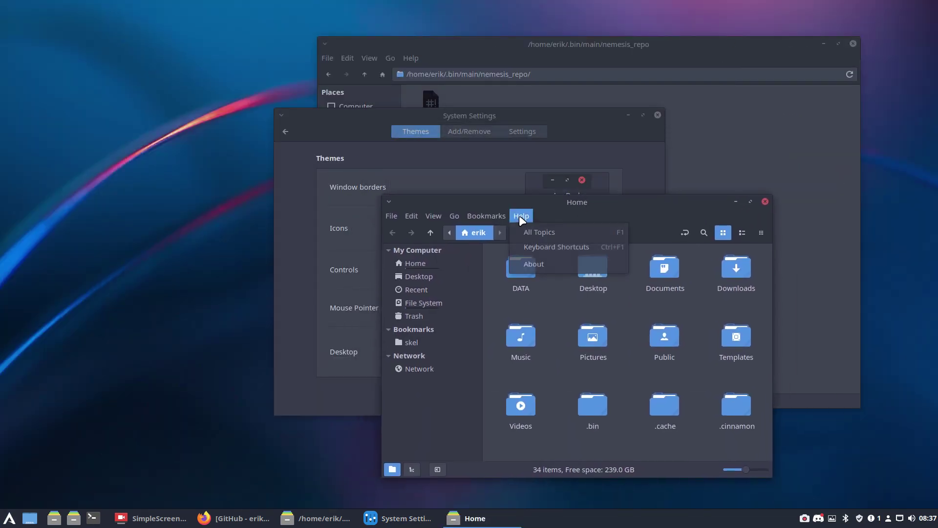
pyautogui.click(546, 267)
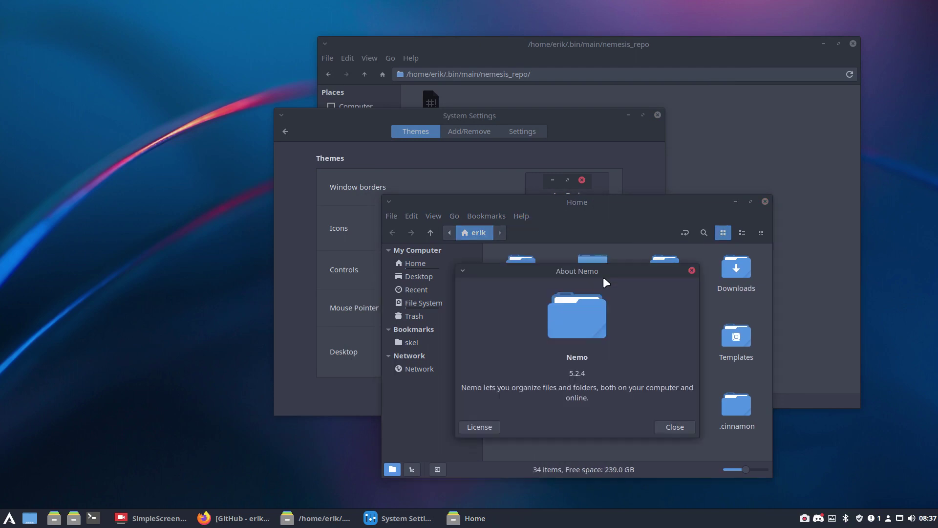
pyautogui.click(675, 427)
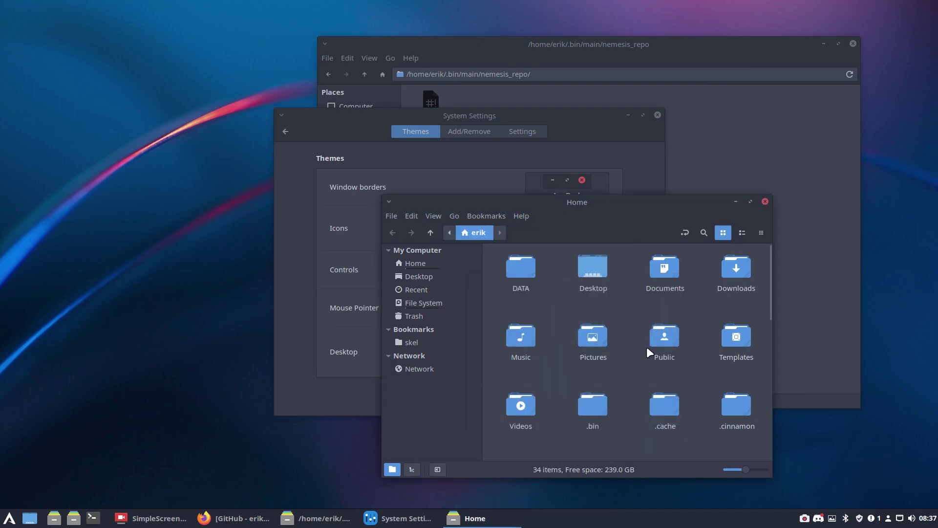
pyautogui.click(657, 115)
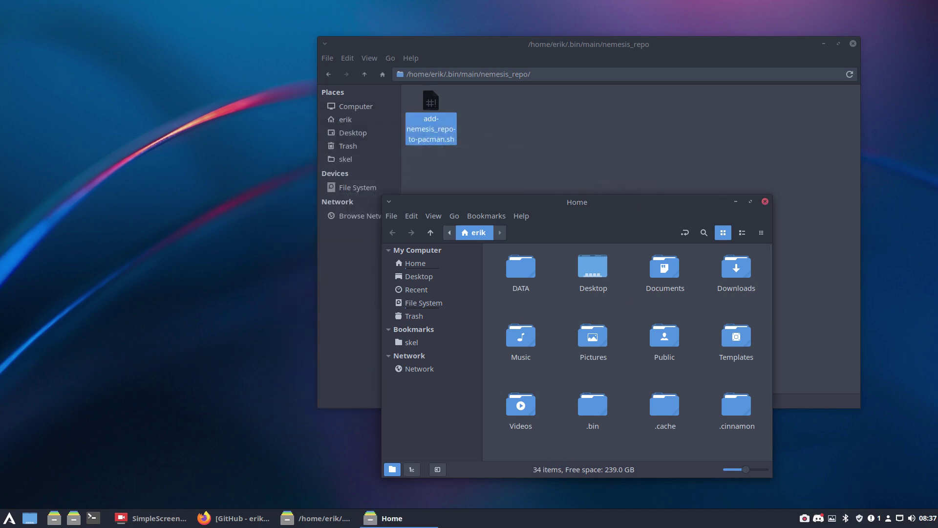